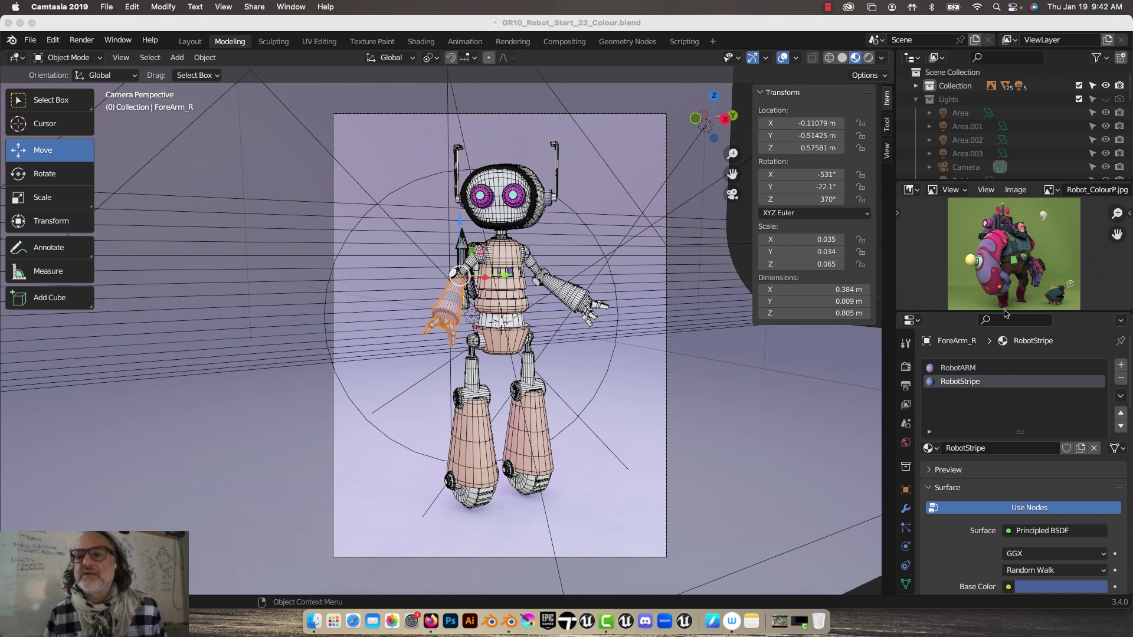
# - Enlarge the Robot_ColourP.jpg reference image panel above the RobotStripe material settings
pyautogui.moveTo(1011, 314); pyautogui.dragTo(1002, 353)
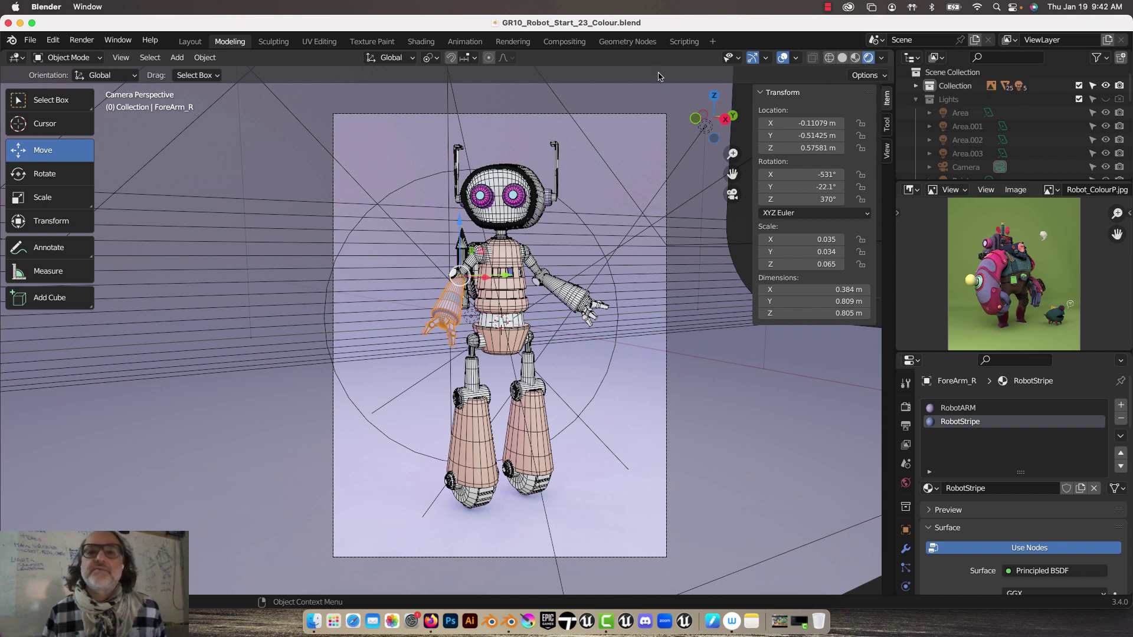
# - Render an image of the robot, zoom out and shift the render window right, then bring Firefox forward
pyautogui.click(91, 43)
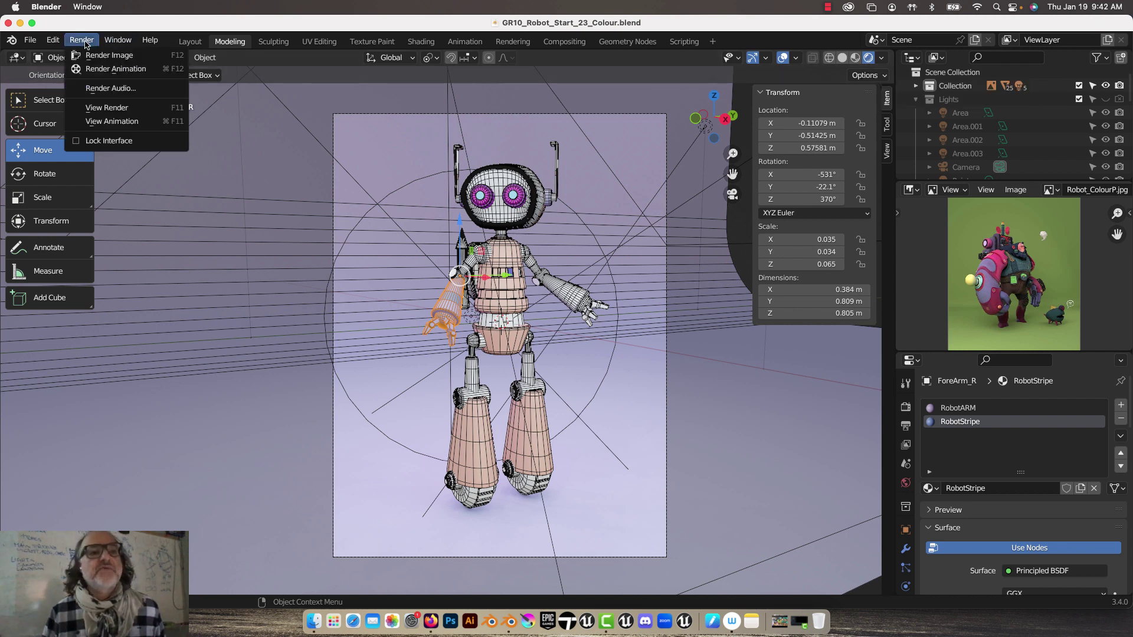
pyautogui.click(90, 52)
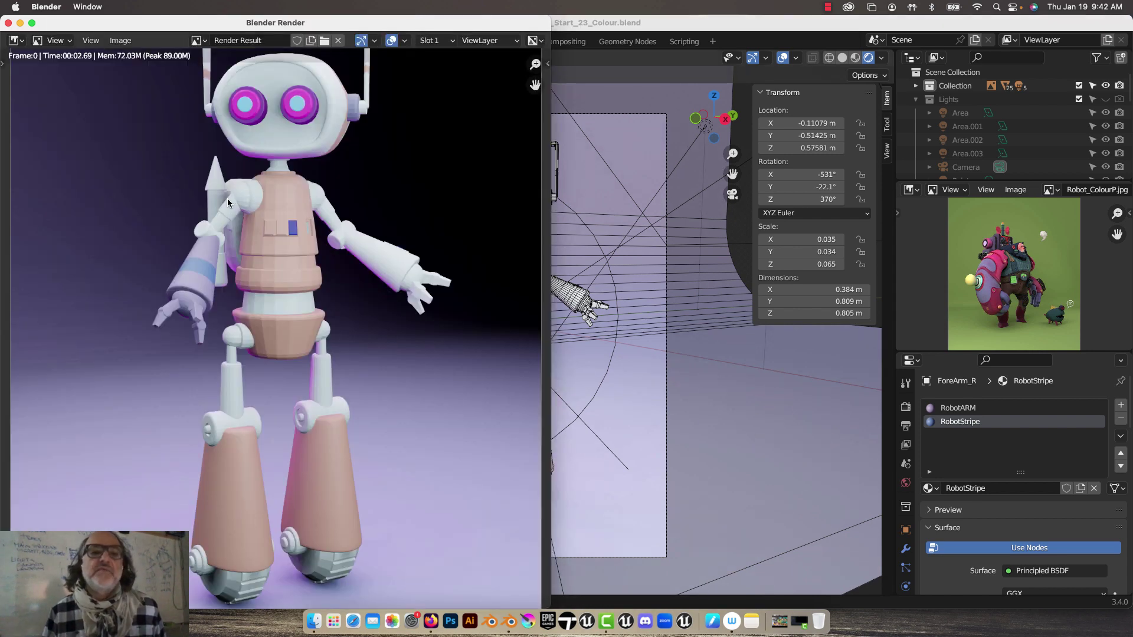
pyautogui.scroll(-2, 305, 214)
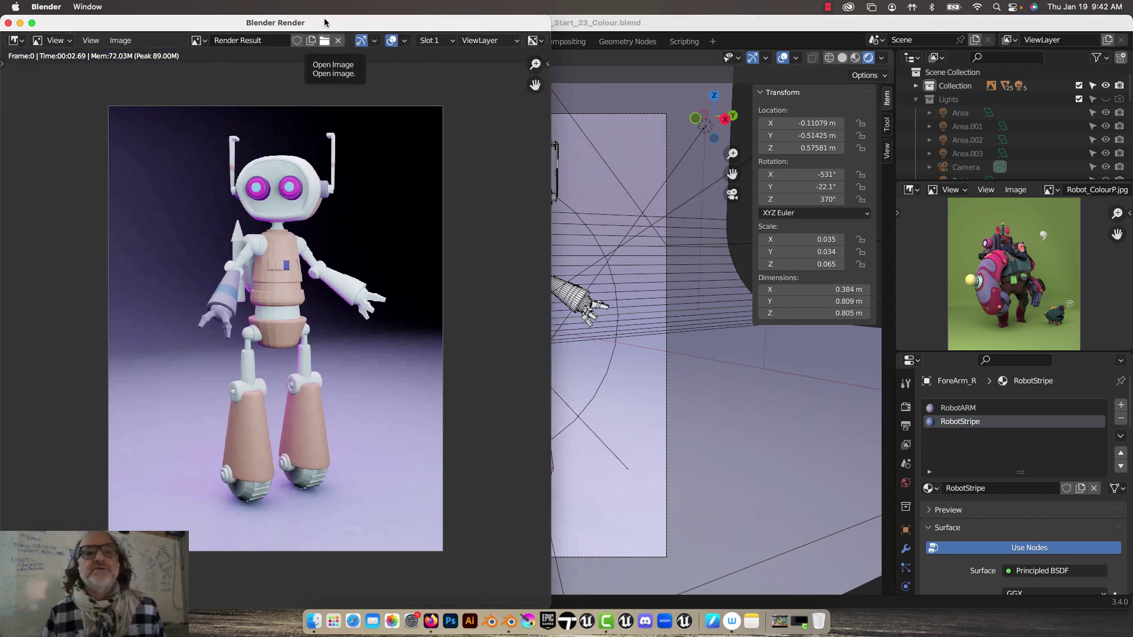
pyautogui.moveTo(322, 23); pyautogui.dragTo(417, 26)
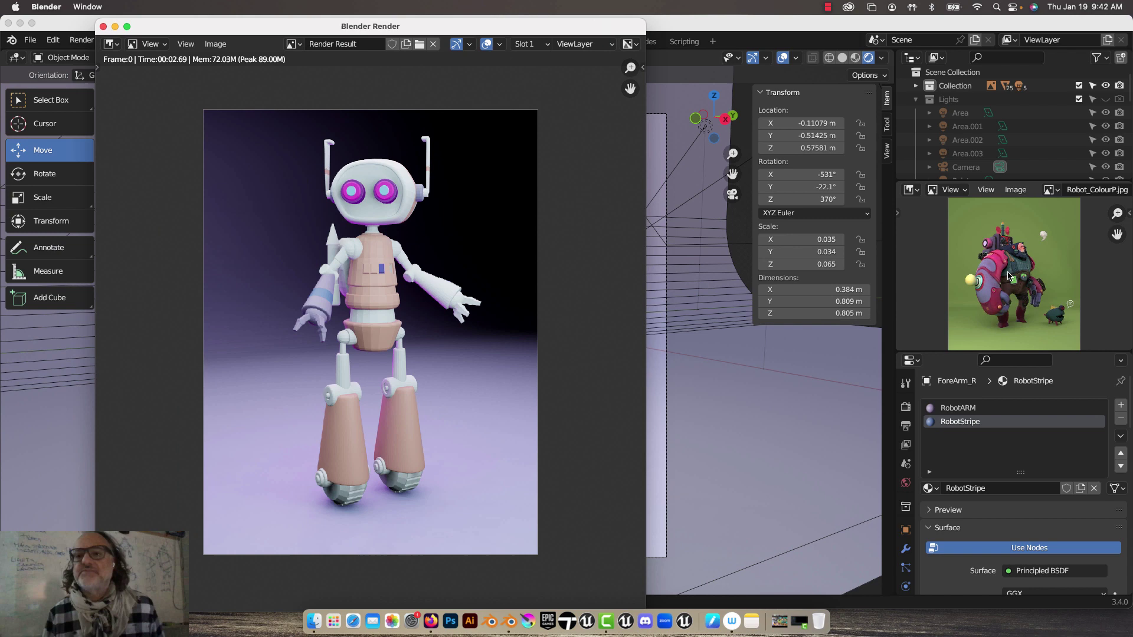
pyautogui.click(430, 622)
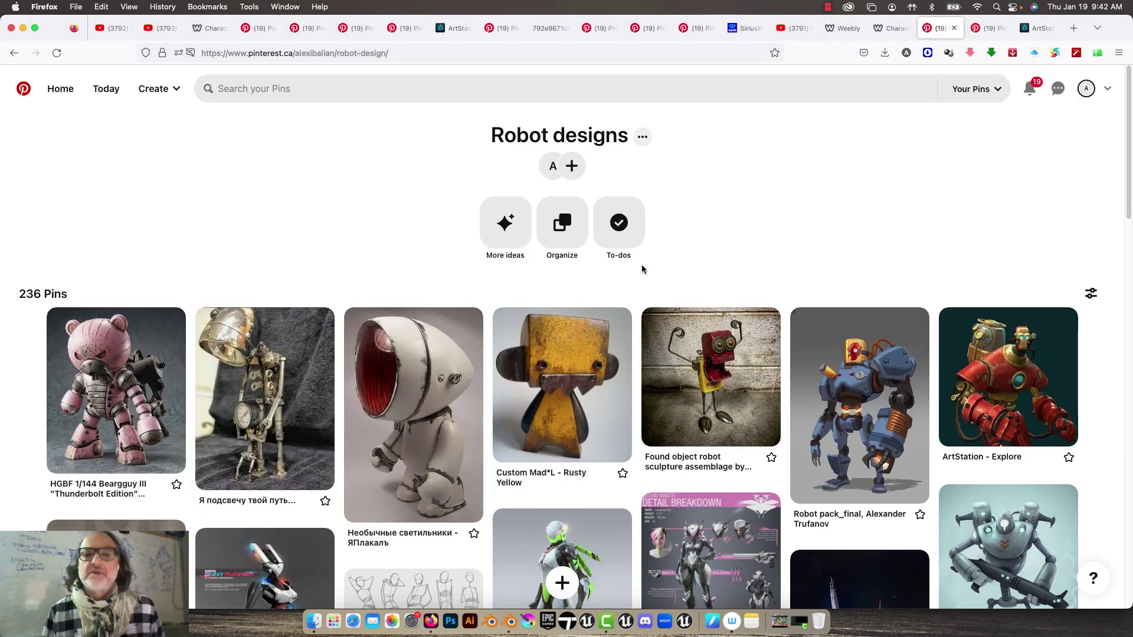
# - Scroll the Robot designs board and switch to the Space Traveller pin tab
pyautogui.scroll(-20, 714, 242)
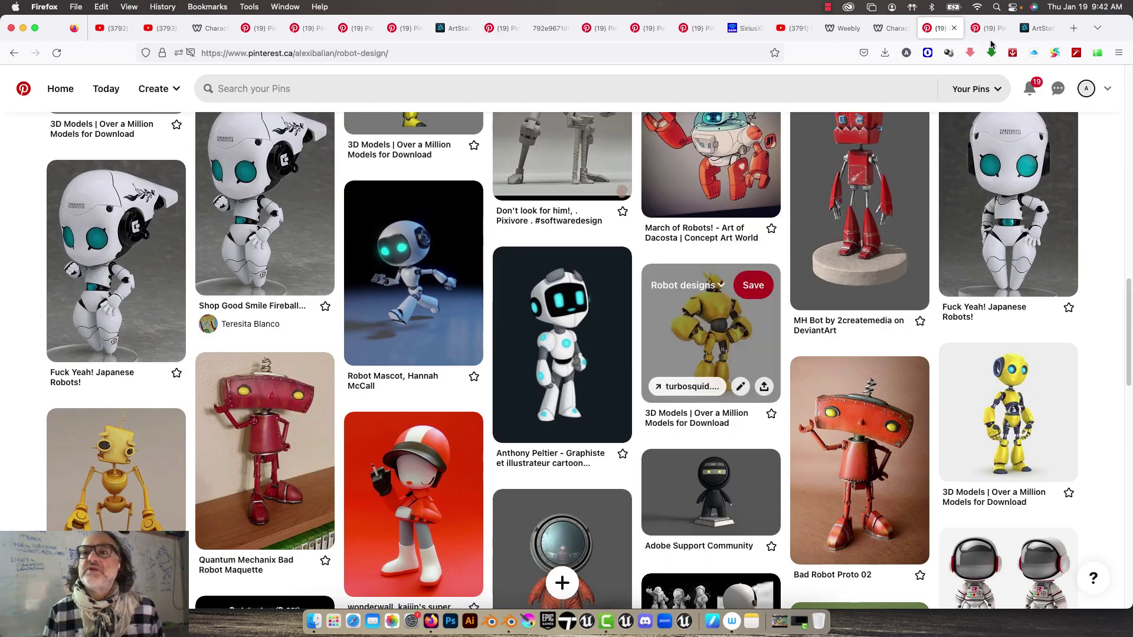
pyautogui.hotkey('ctrl', 'Tab')
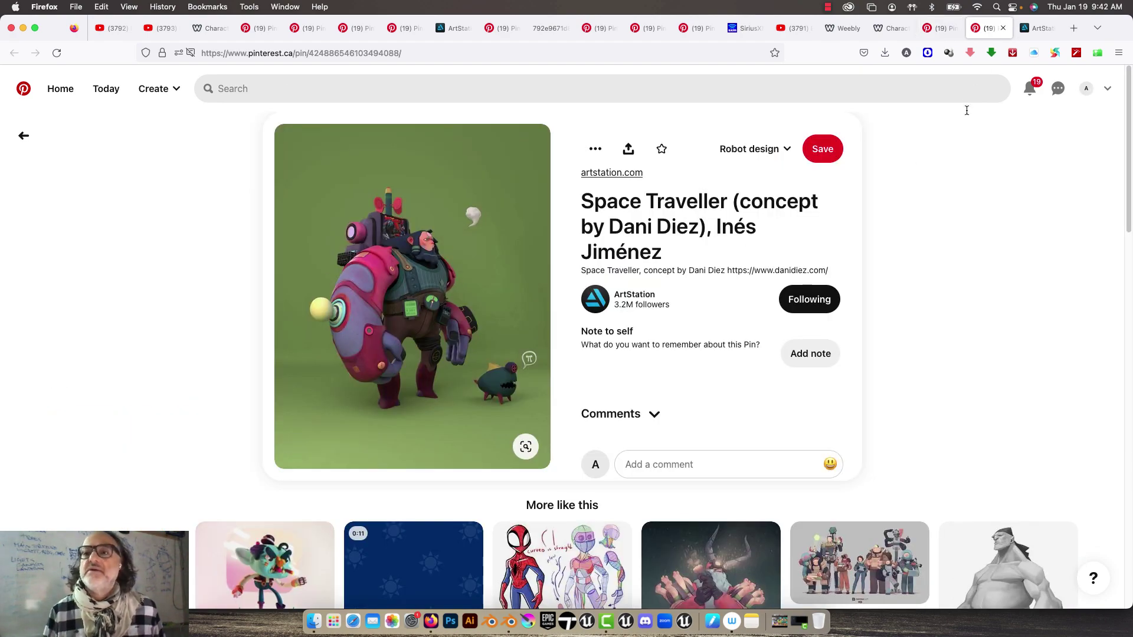
# - Open the Space Traveller ArtStation page, dismiss the sign-in popup and scroll to the artist's details
pyautogui.click(1041, 29)
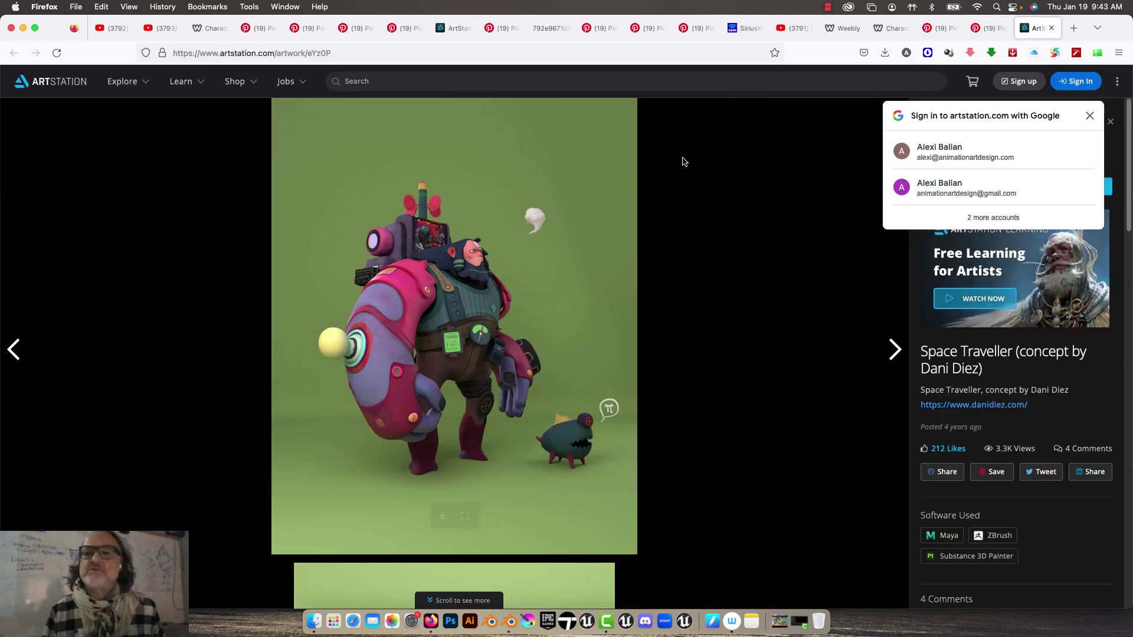
pyautogui.click(1090, 116)
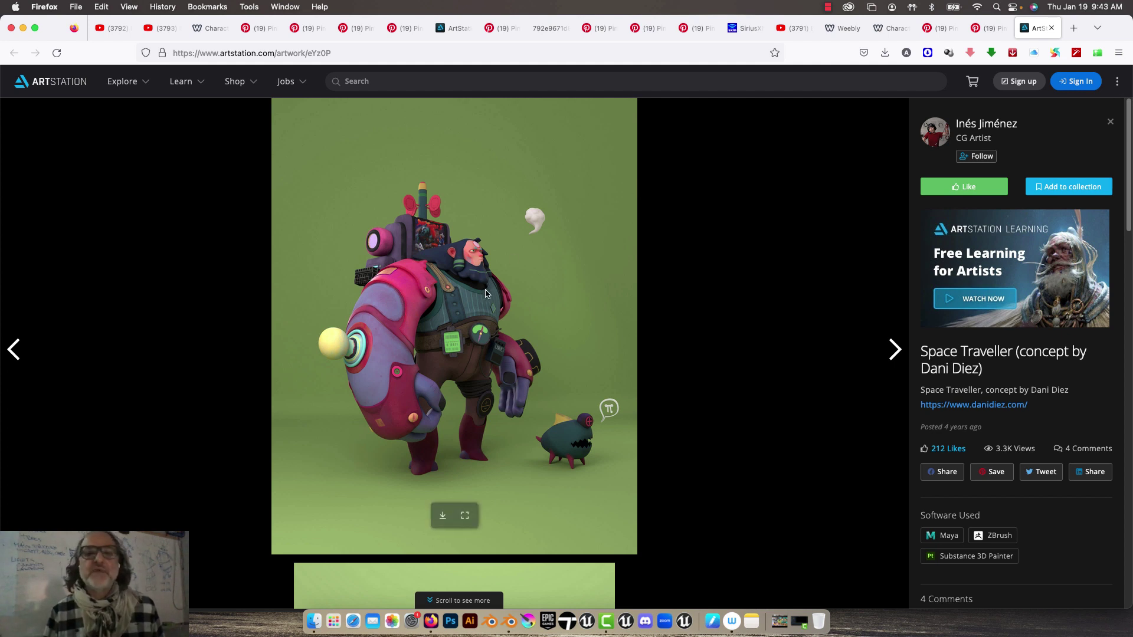
pyautogui.scroll(-1, 484, 289)
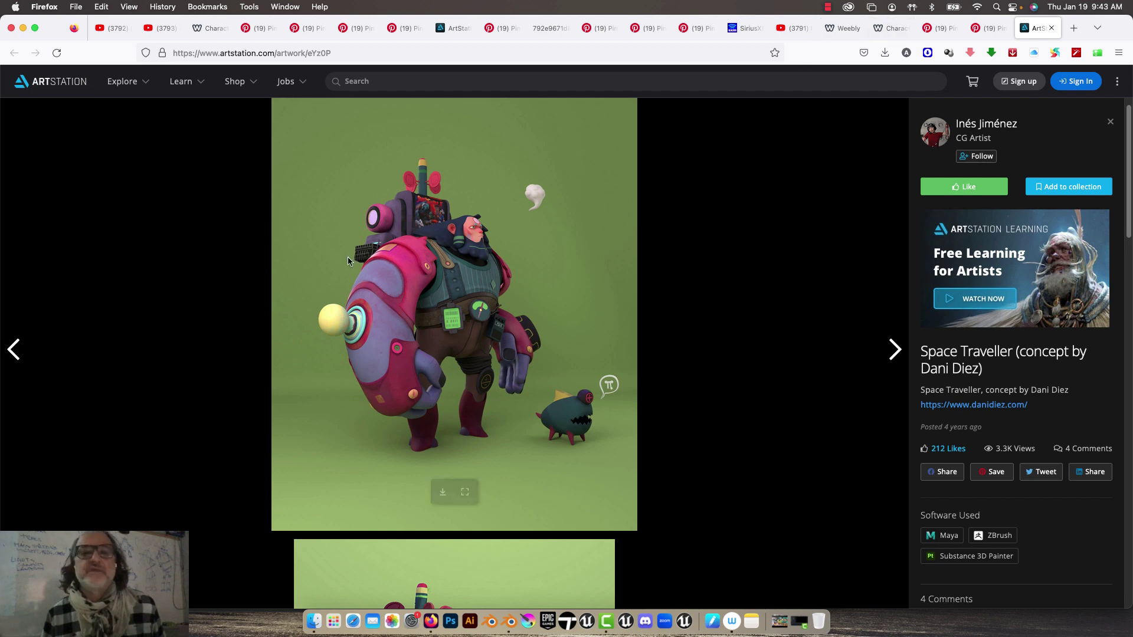
# - Close the render window, join the reference image area into the outliner, and enlarge the material properties
pyautogui.click(509, 623)
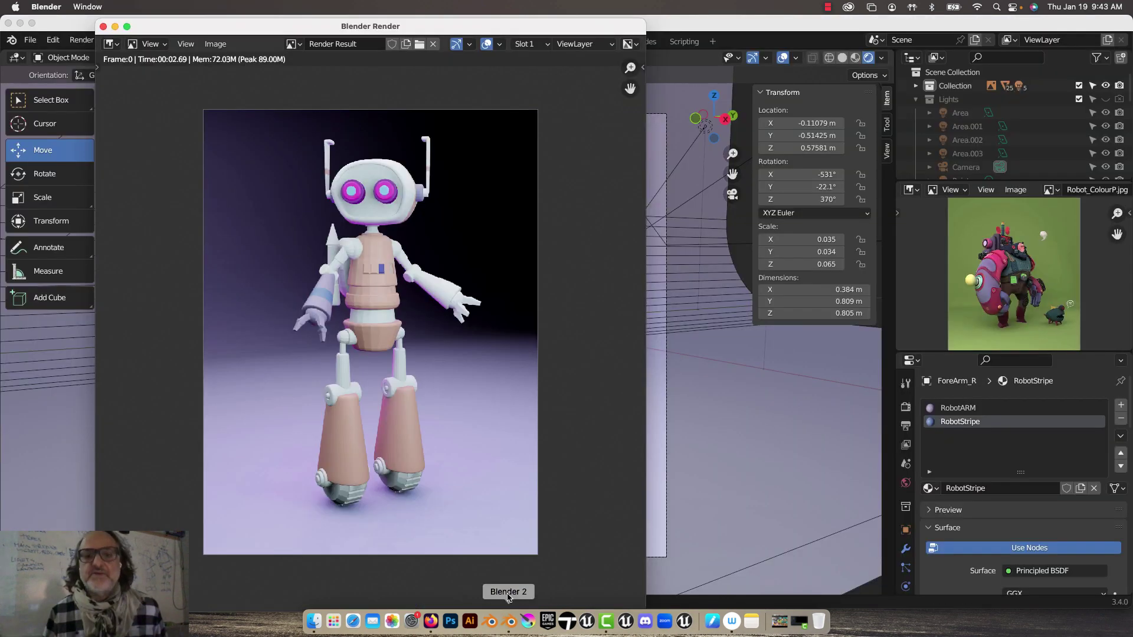
pyautogui.click(103, 26)
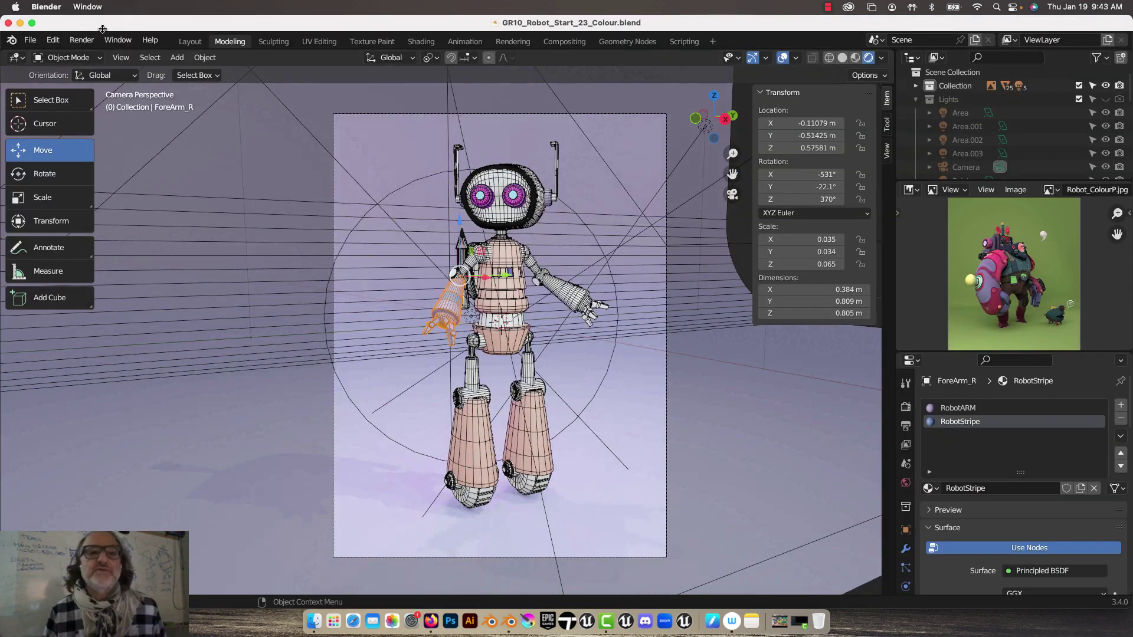
pyautogui.rightClick(1032, 181)
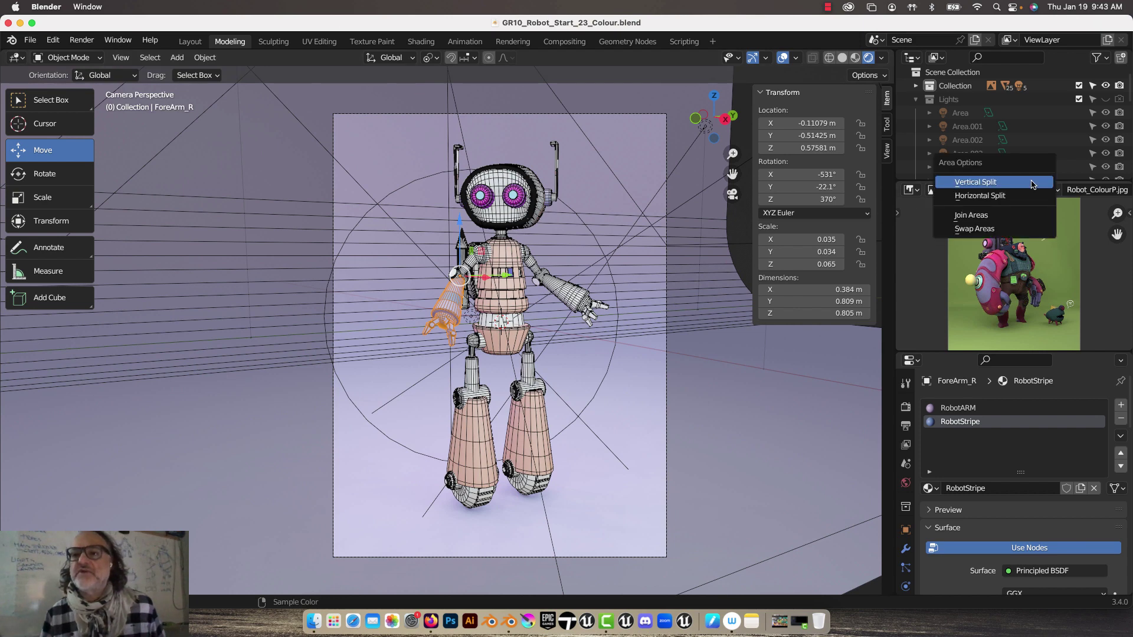
pyautogui.click(985, 215)
pyautogui.click(1002, 258)
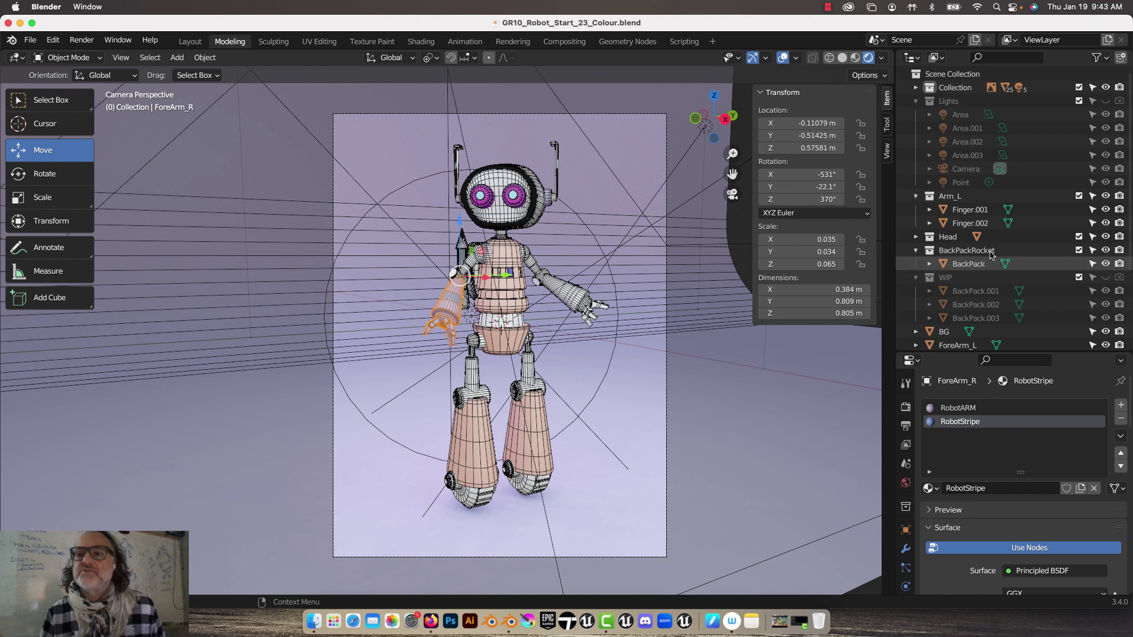
pyautogui.moveTo(951, 350); pyautogui.dragTo(935, 311)
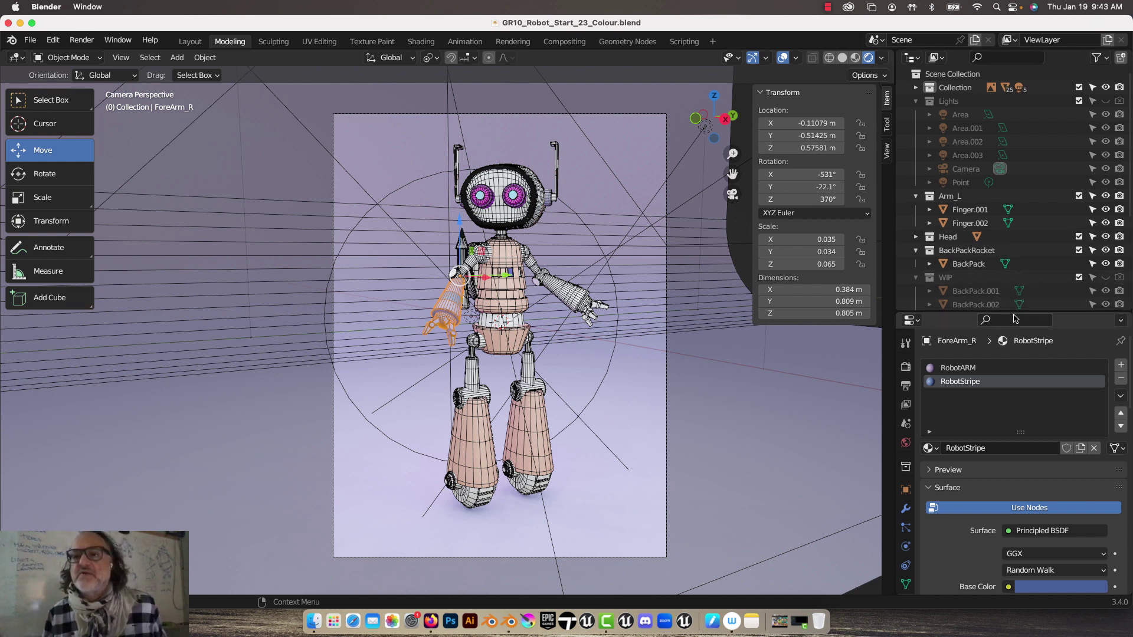
# - Inspect the RobotStripe blue Base Color in a taller properties panel, then restore the outliner height
pyautogui.moveTo(1062, 311); pyautogui.dragTo(1071, 180)
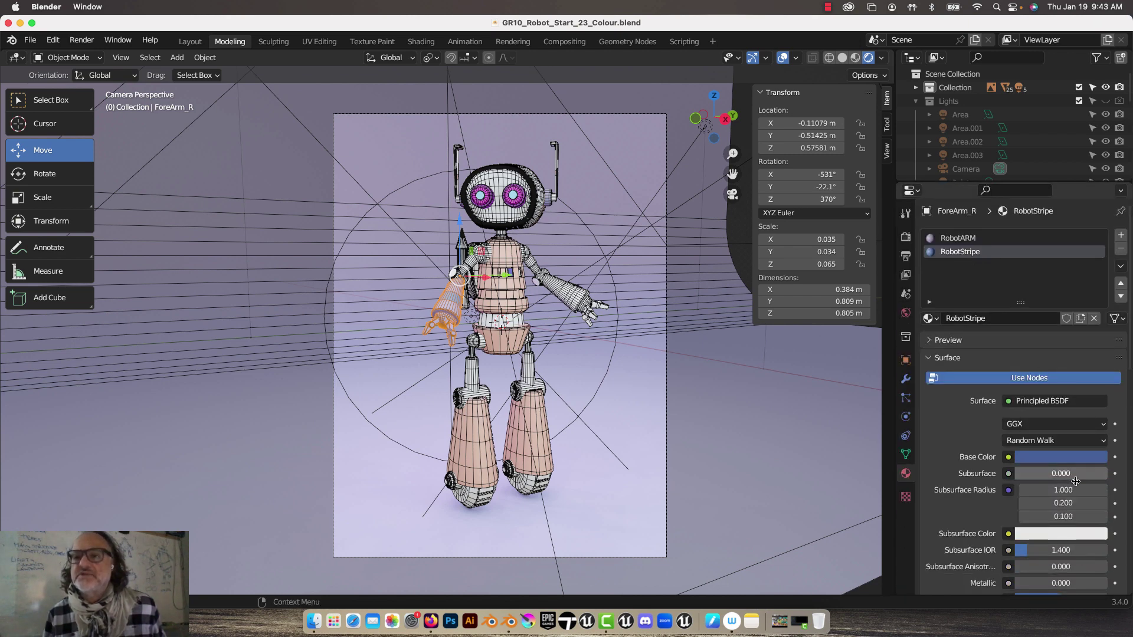
pyautogui.click(1092, 460)
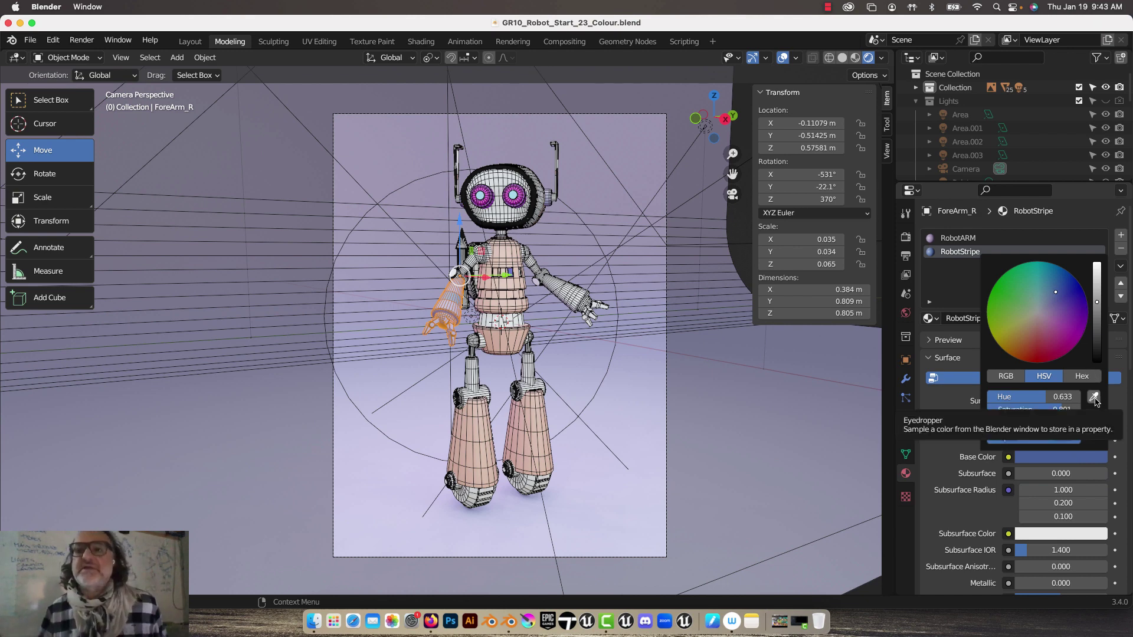
pyautogui.moveTo(953, 183); pyautogui.dragTo(950, 253)
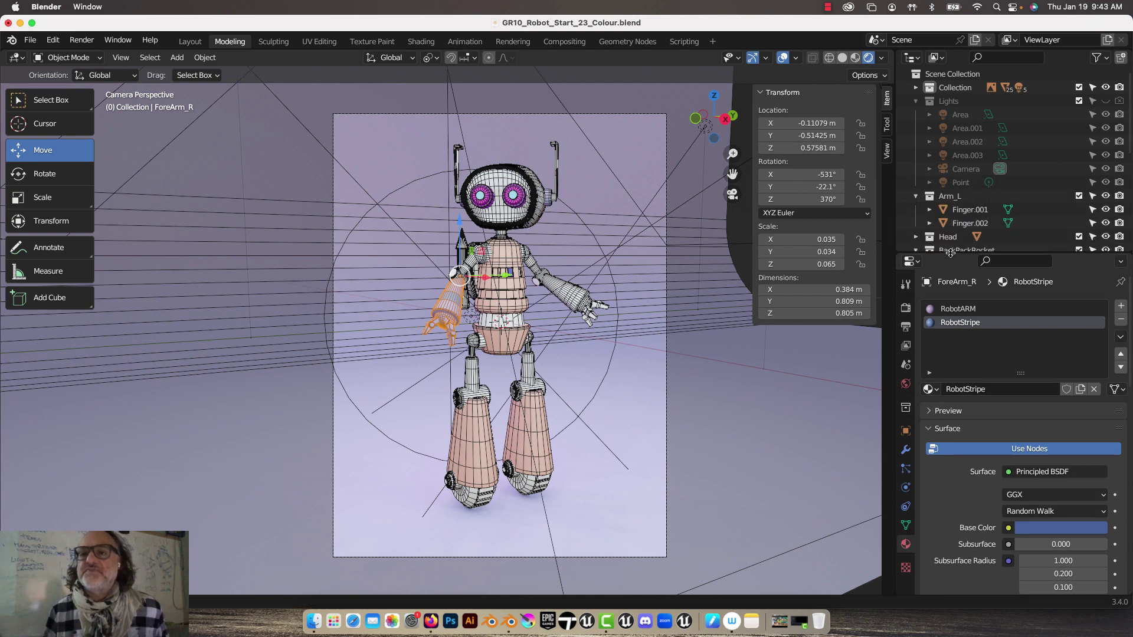
# - Split the outliner horizontally into two stacked outliners and widen the right-hand panel column
pyautogui.rightClick(1046, 252)
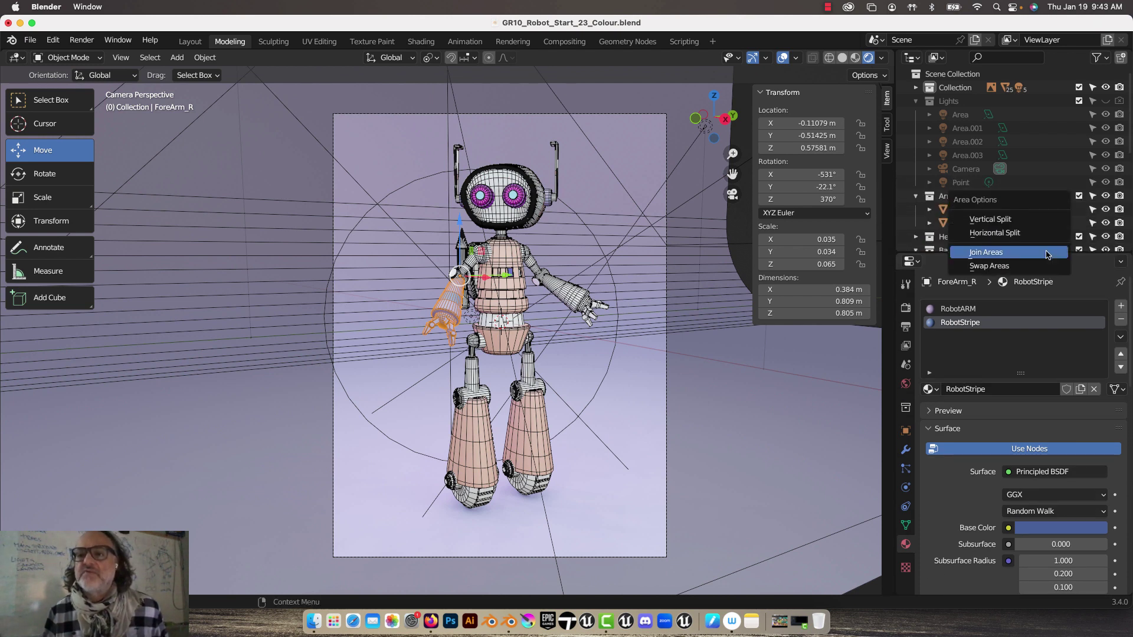
pyautogui.click(1026, 234)
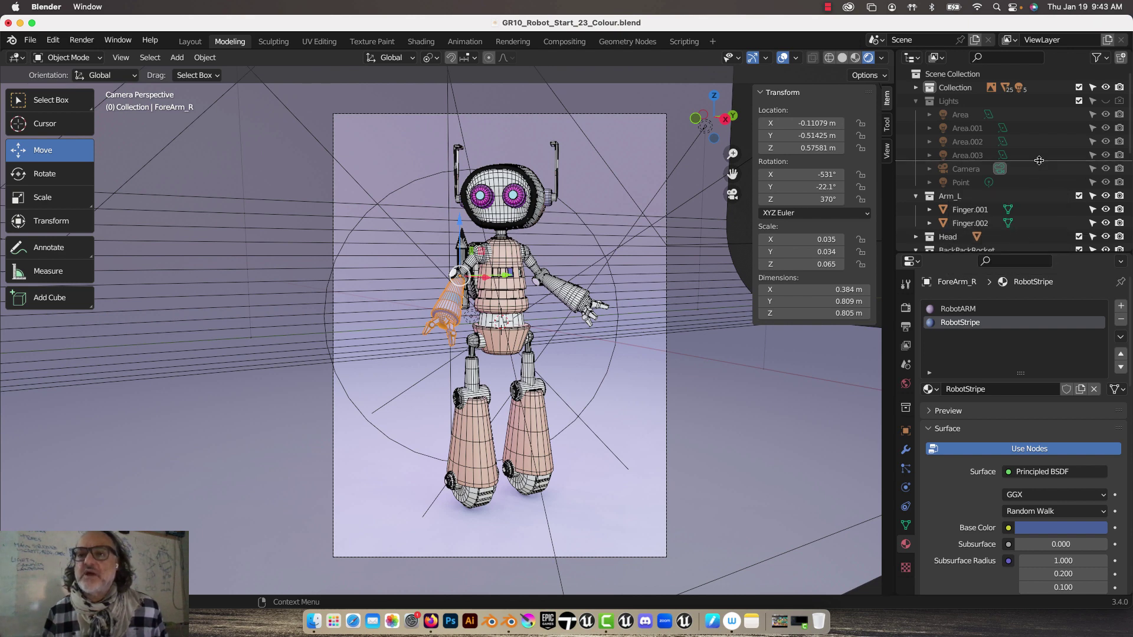
pyautogui.click(1039, 160)
pyautogui.moveTo(973, 255); pyautogui.dragTo(974, 346)
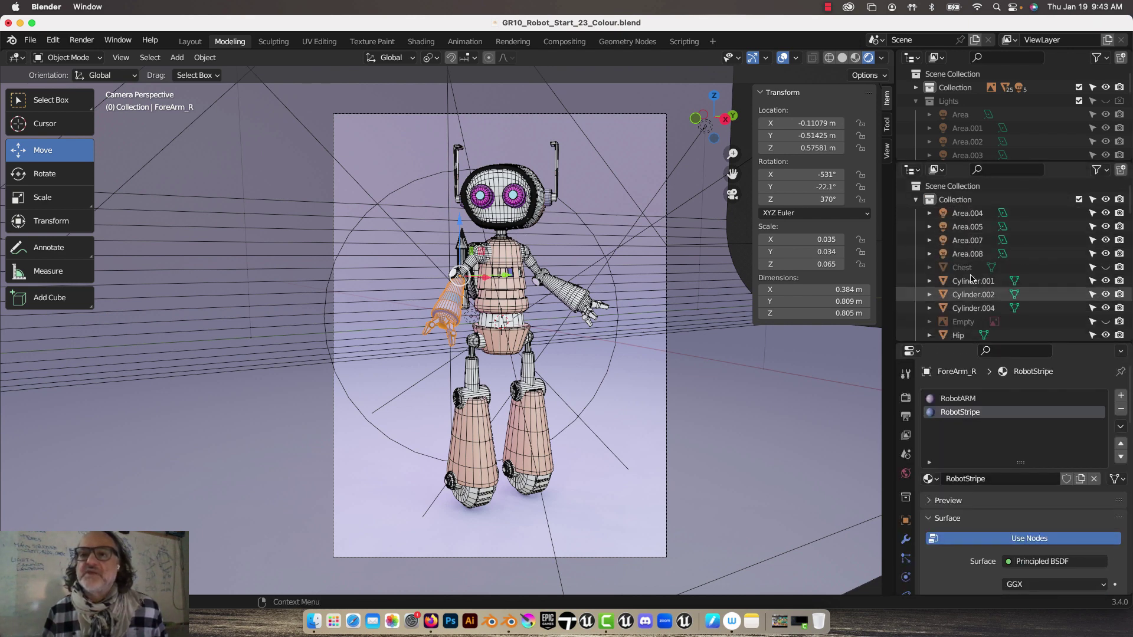
pyautogui.moveTo(892, 275); pyautogui.dragTo(838, 275)
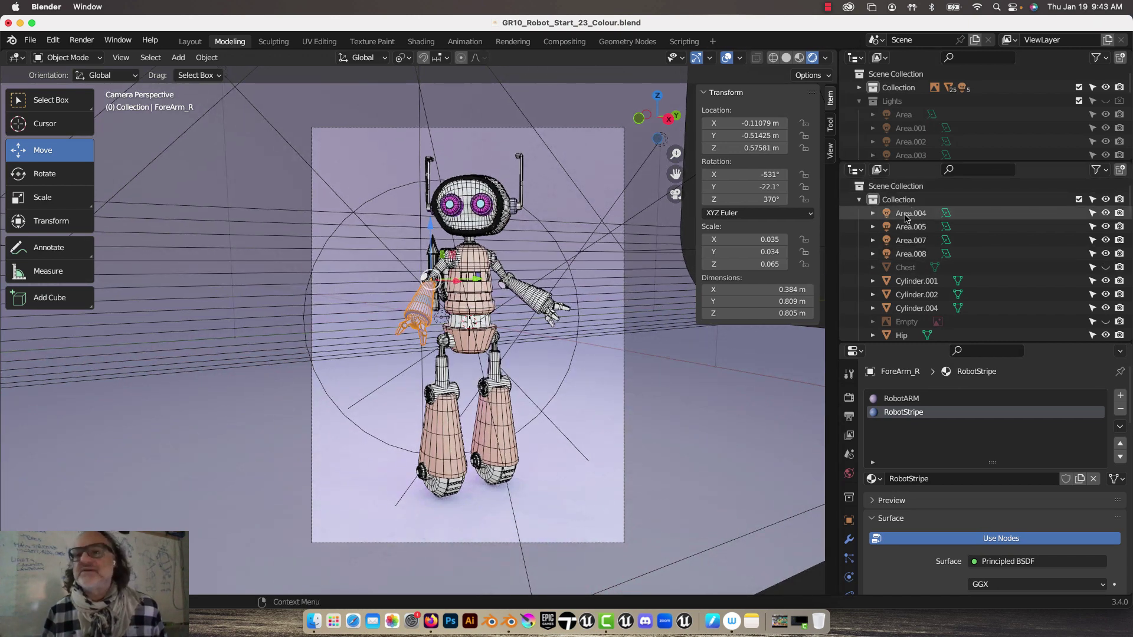
# - Switch the lower outliner area to an empty Image Editor
pyautogui.click(861, 170)
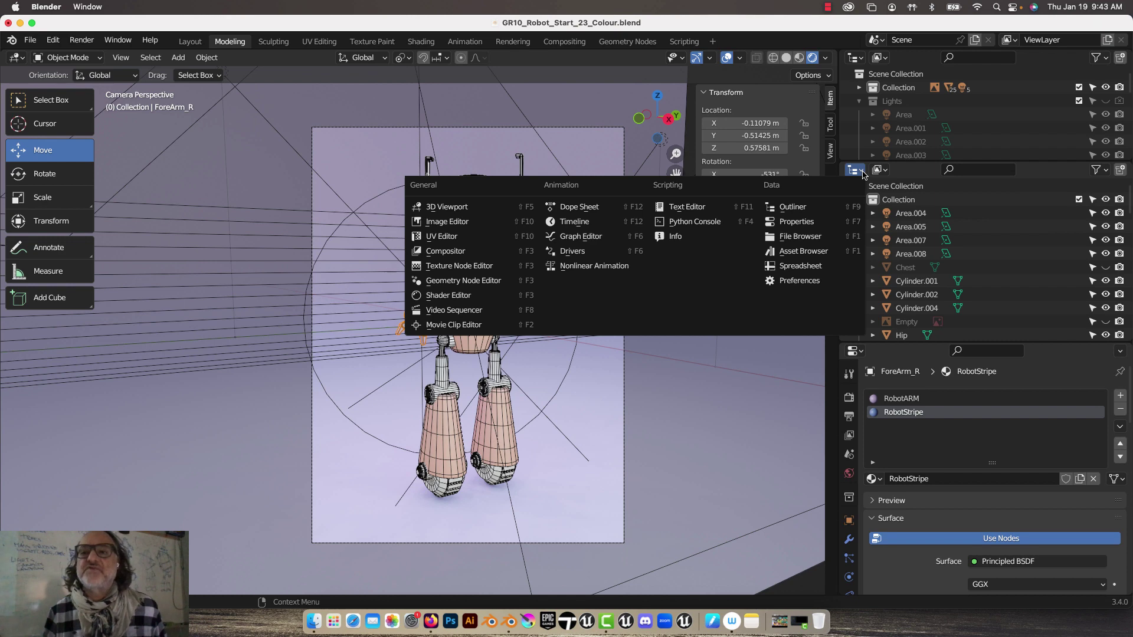
pyautogui.click(472, 223)
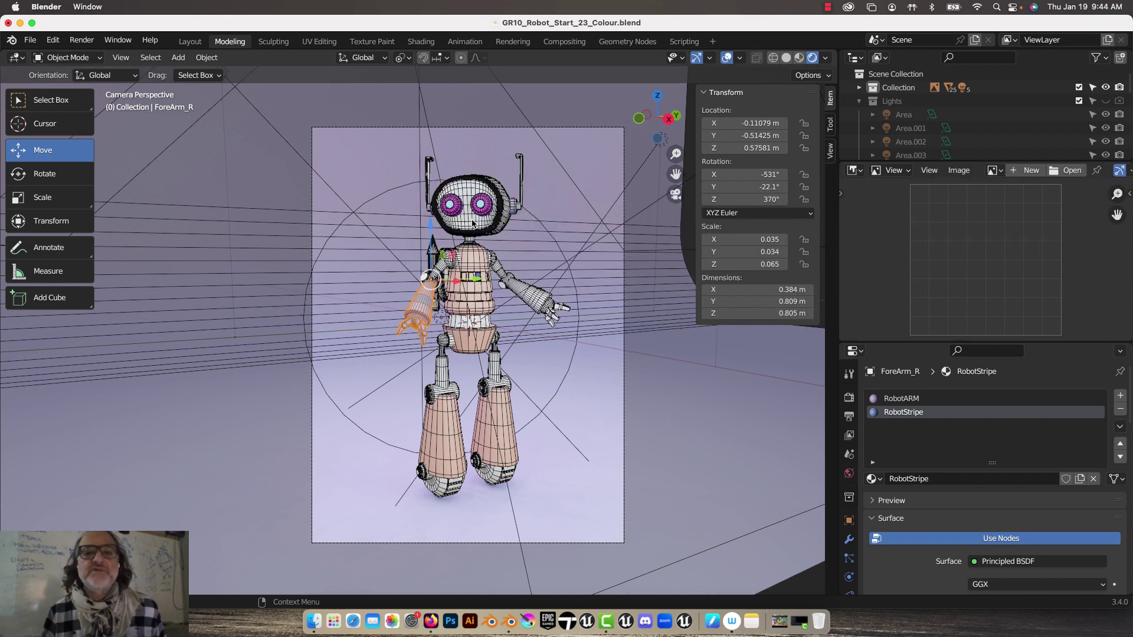
# - Load Robot_ColourP.jpg from the Desktop into the Image Editor, fit it to view, and select the left forearm
pyautogui.click(1072, 172)
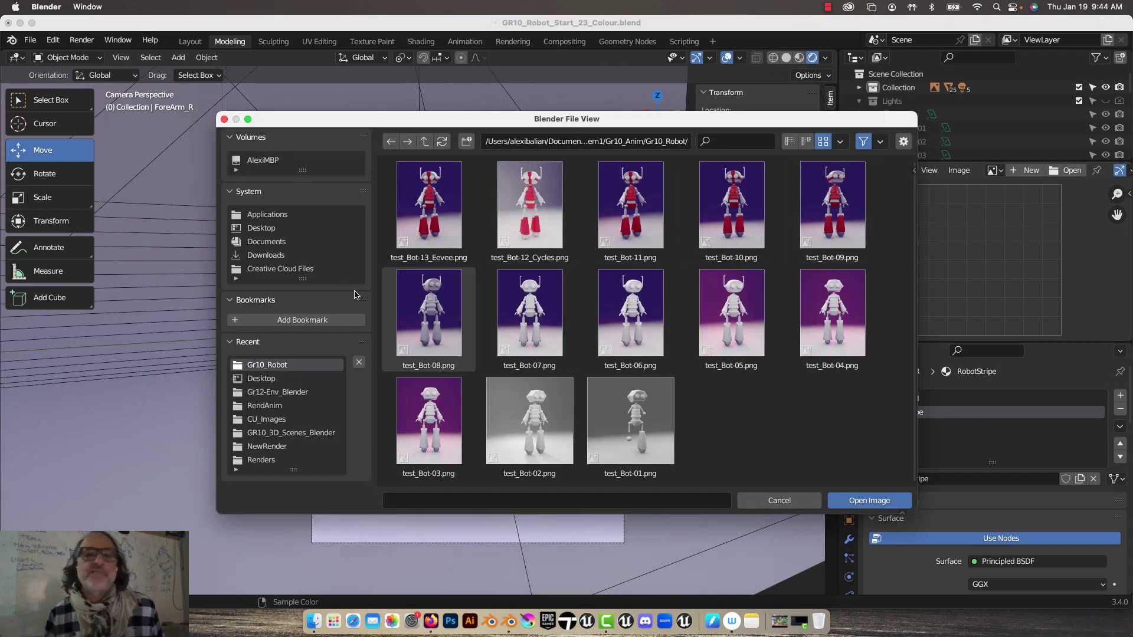
pyautogui.click(254, 229)
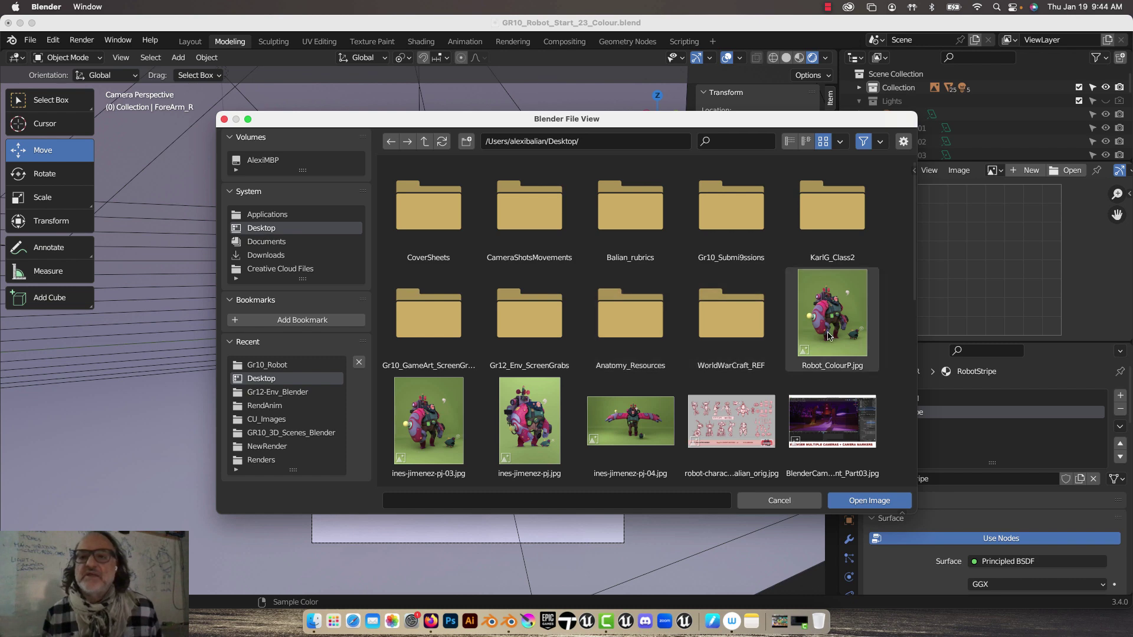
pyautogui.click(833, 330)
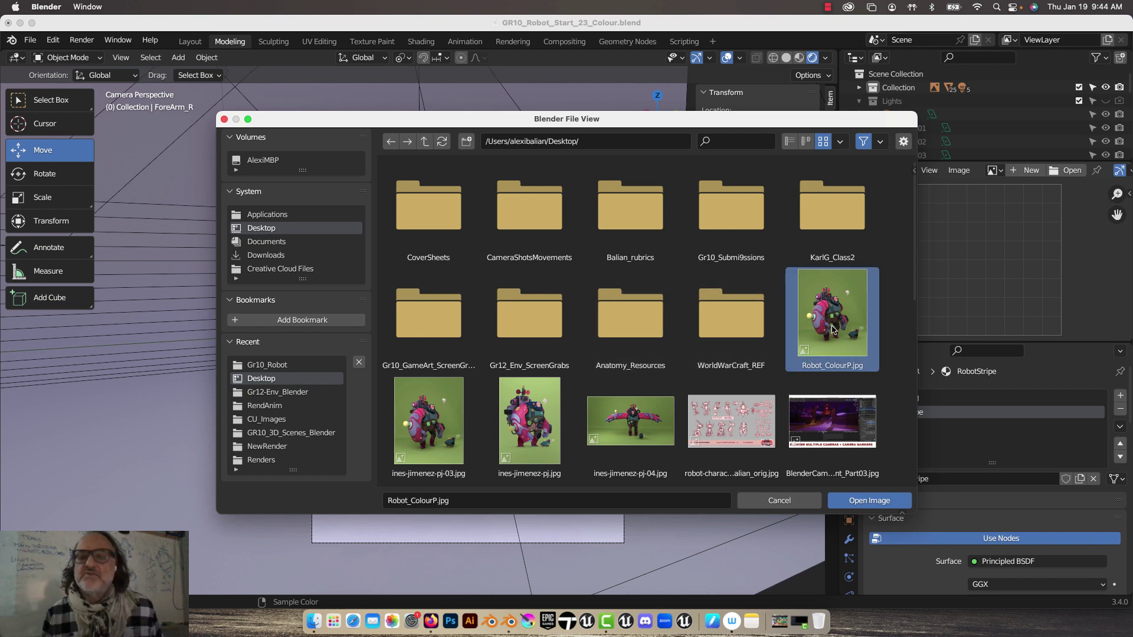
pyautogui.click(871, 502)
pyautogui.press('Home')
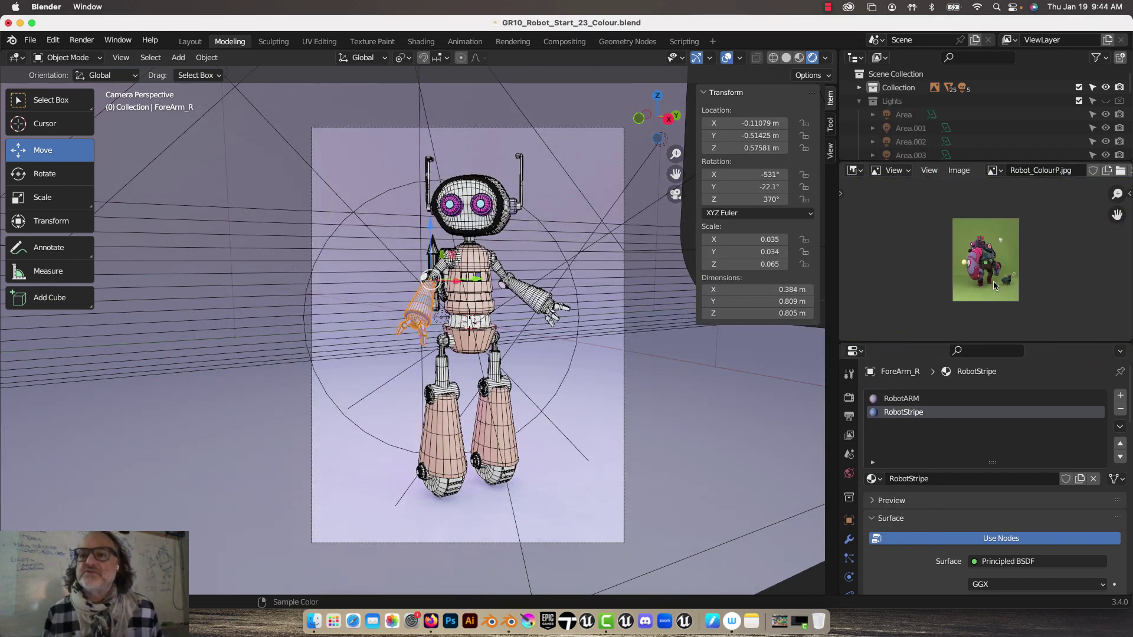
pyautogui.press('Home')
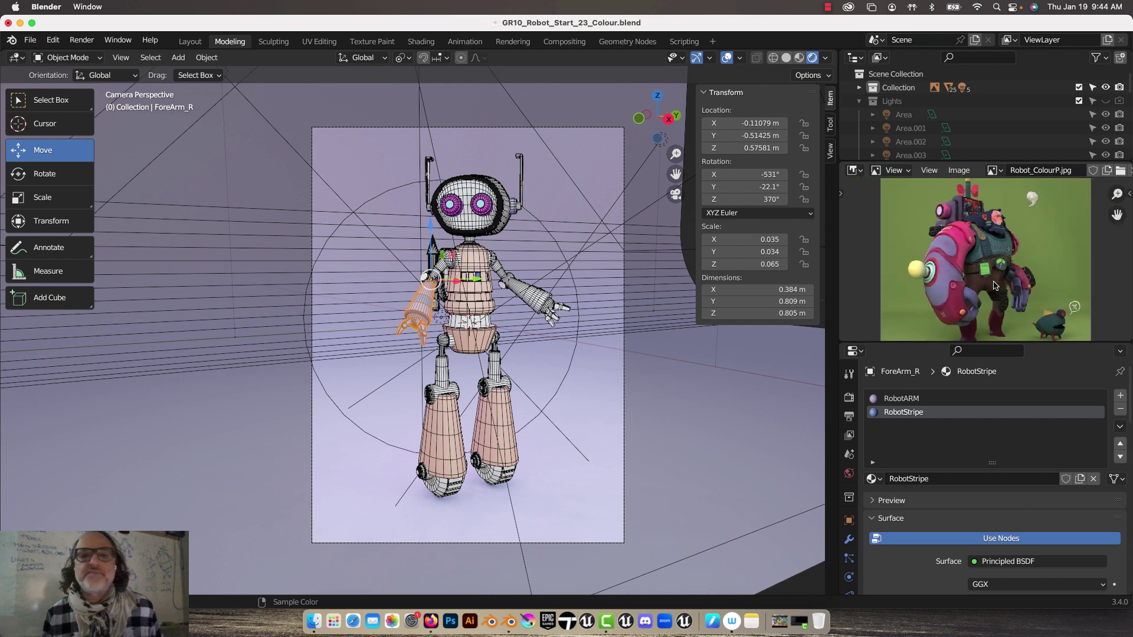
pyautogui.click(541, 296)
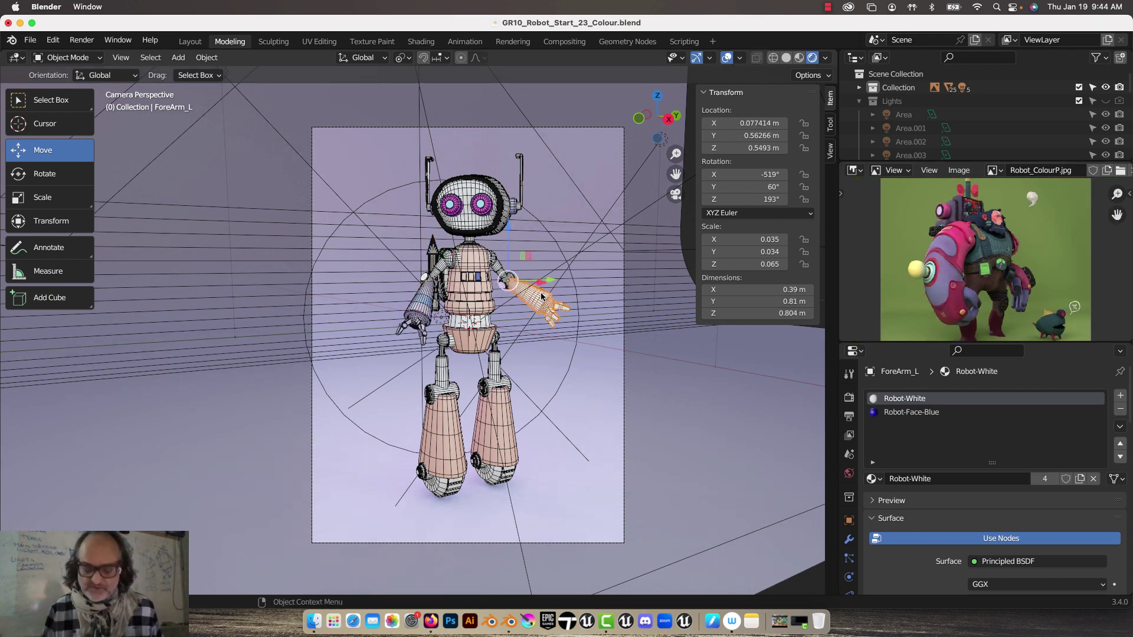
# - Frame the left forearm and remove its Robot-White and Robot-Face-Blue materials
pyautogui.press('KP_Decimal')
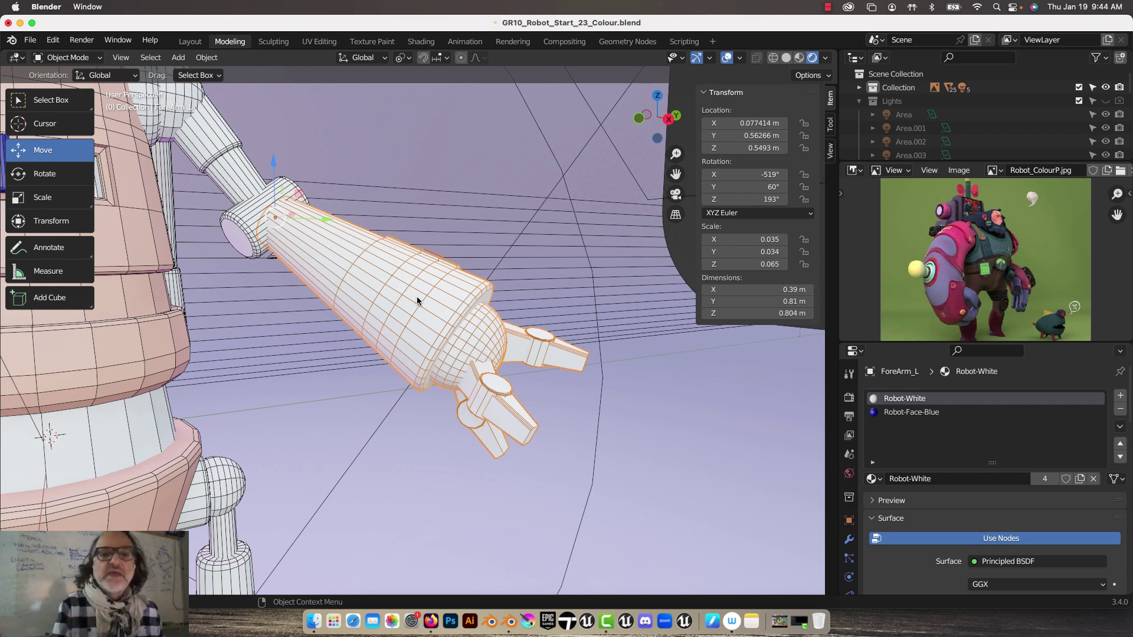
pyautogui.press('Tab')
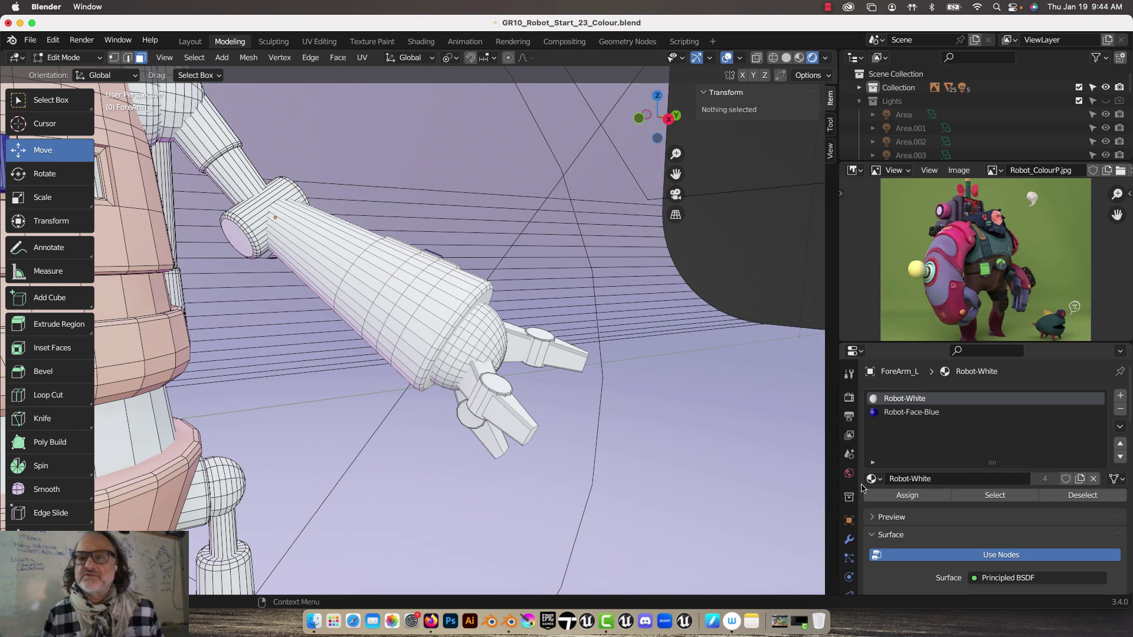
pyautogui.click(1120, 409)
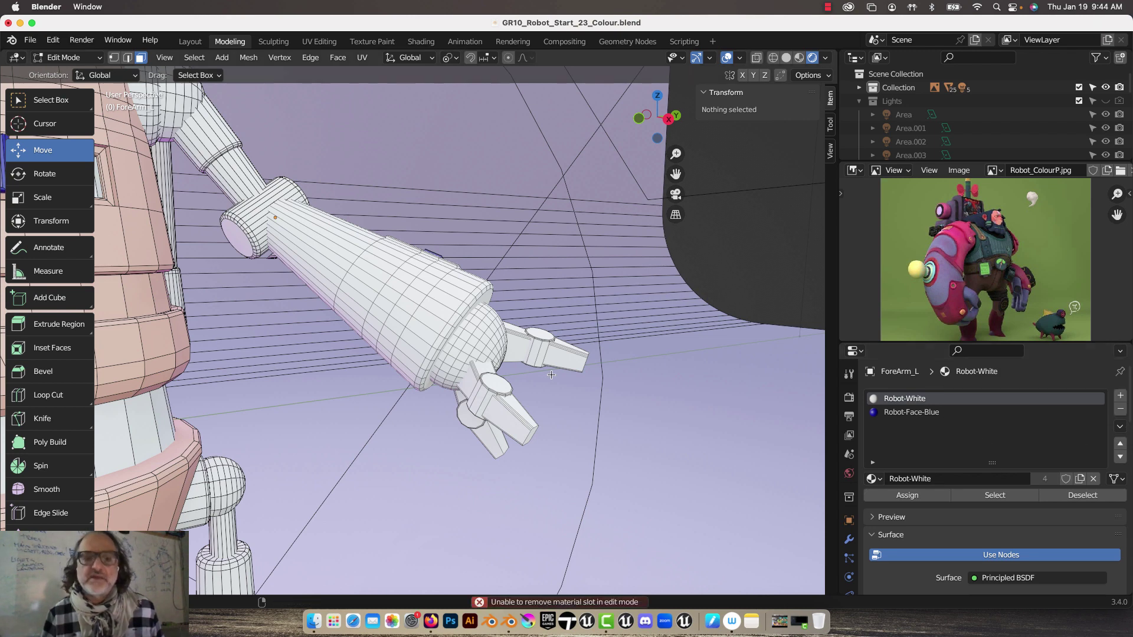
pyautogui.press('Tab')
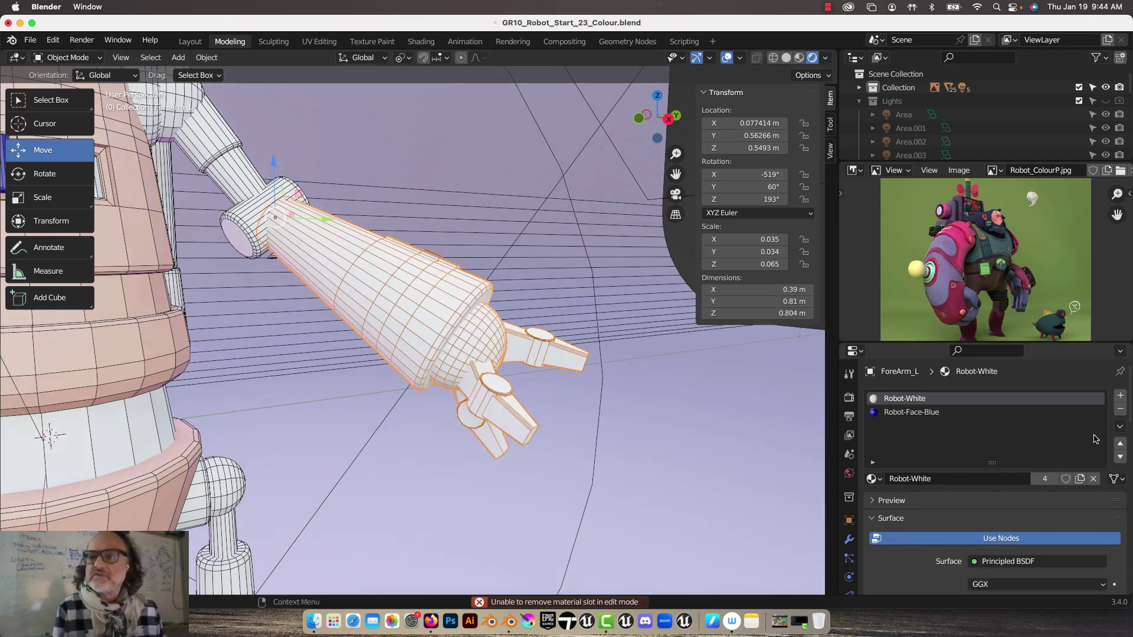
pyautogui.click(1121, 409)
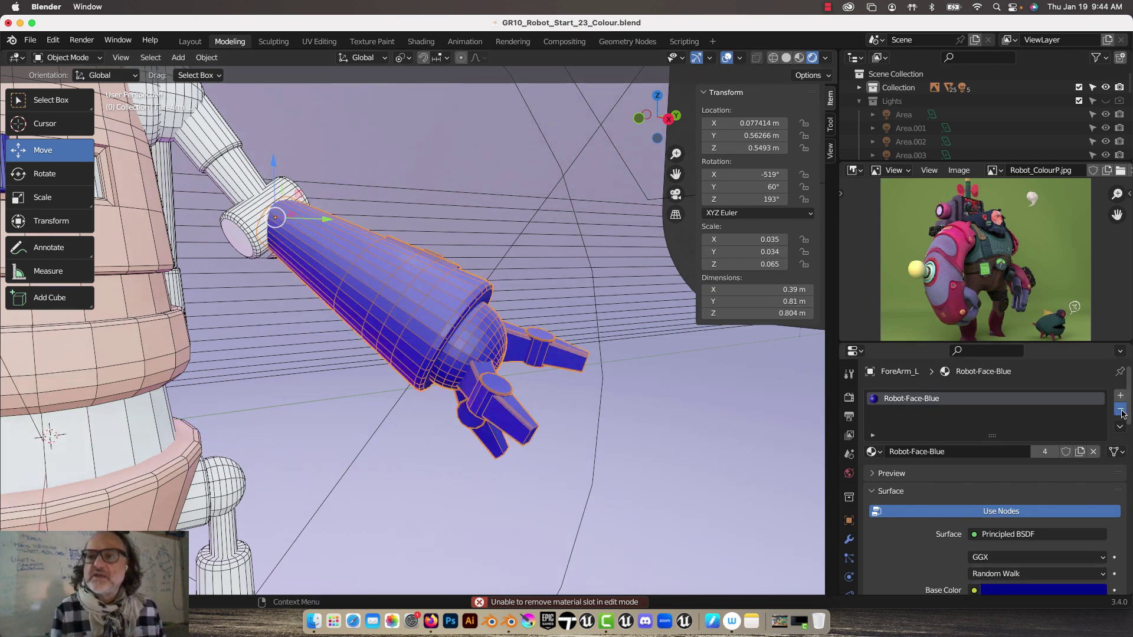
pyautogui.click(1120, 410)
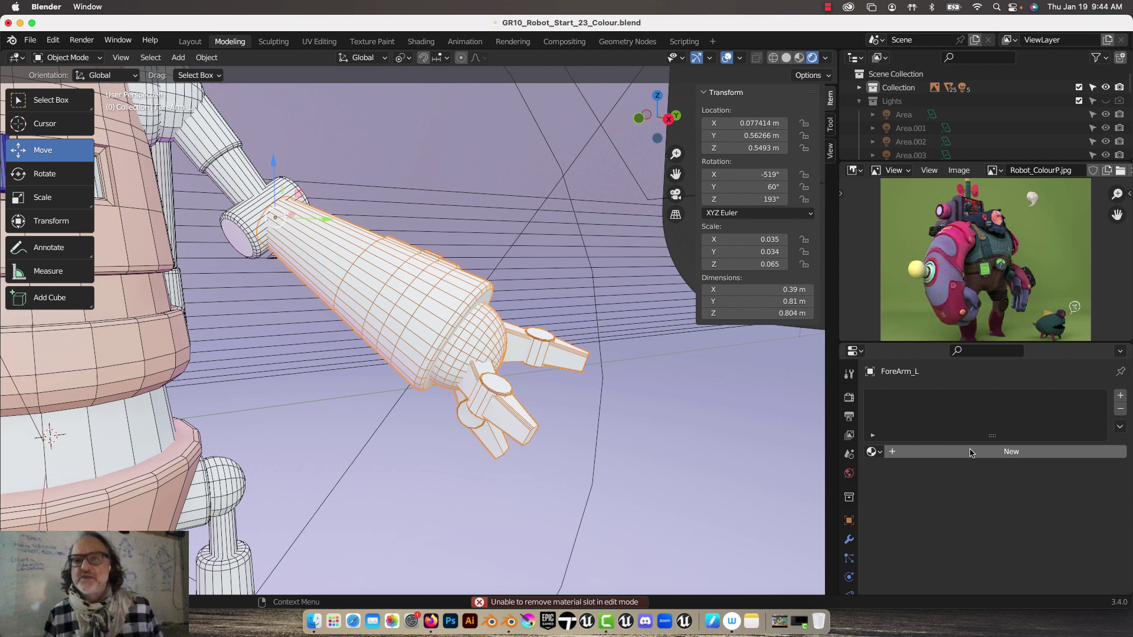
# - Add a new material to the forearm and name it RobotArm1
pyautogui.click(971, 453)
pyautogui.doubleClick(966, 453)
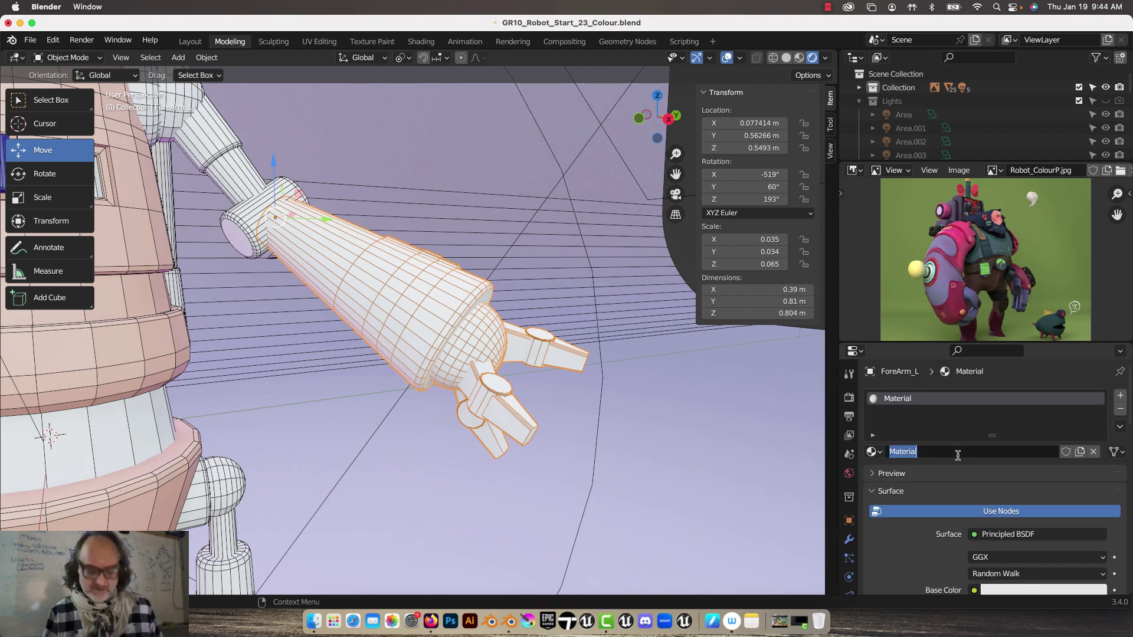
pyautogui.write('R')
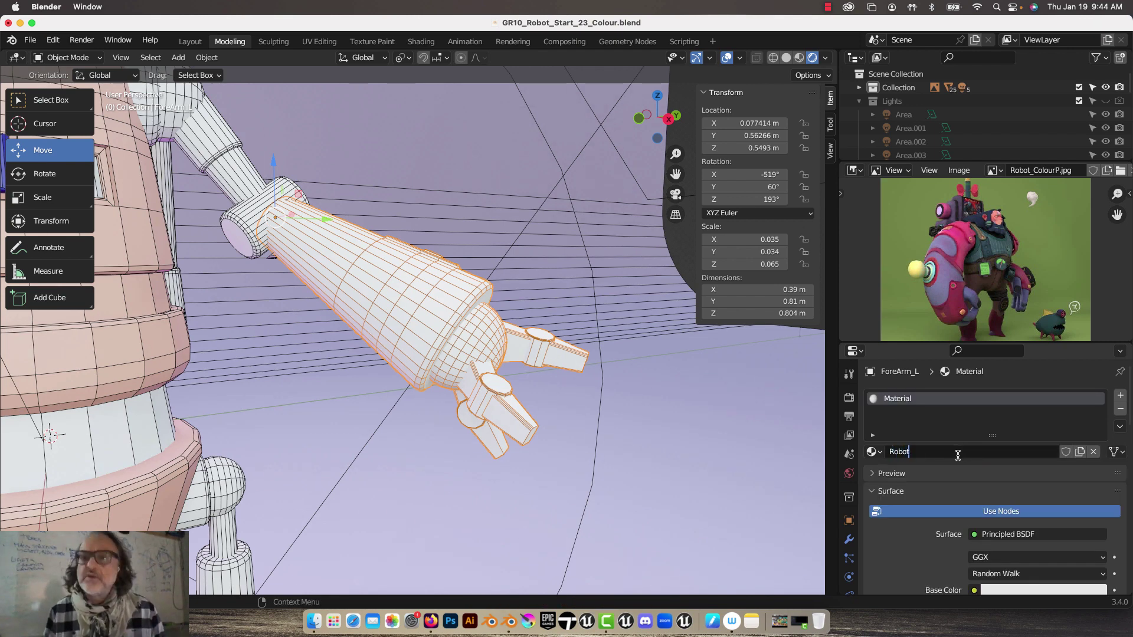
pyautogui.write('obotArm1')
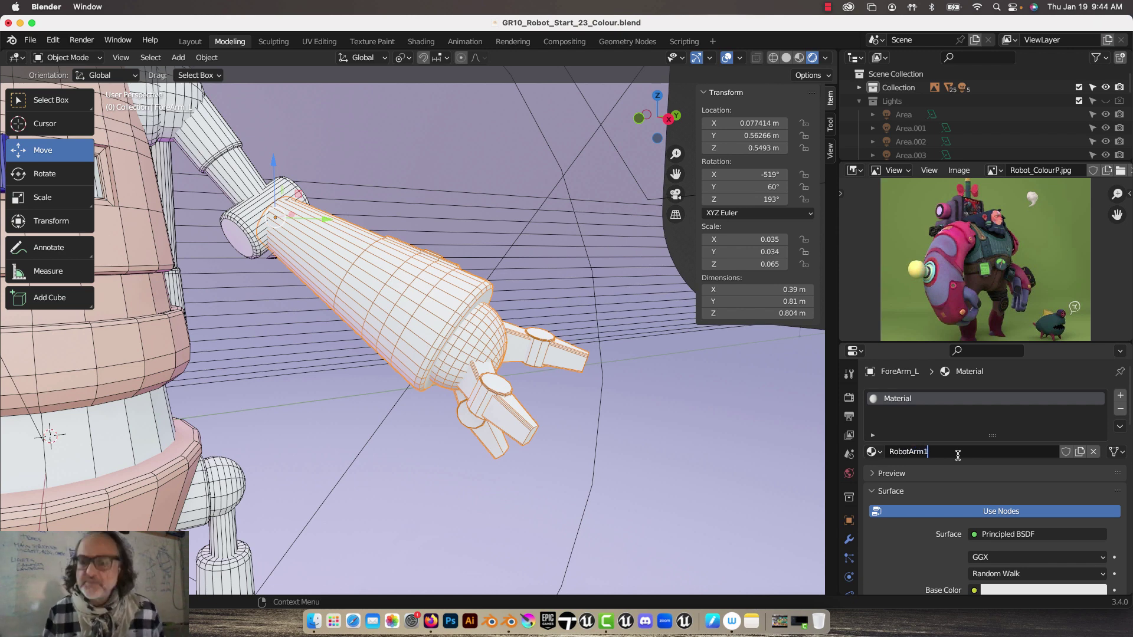
pyautogui.press('Return')
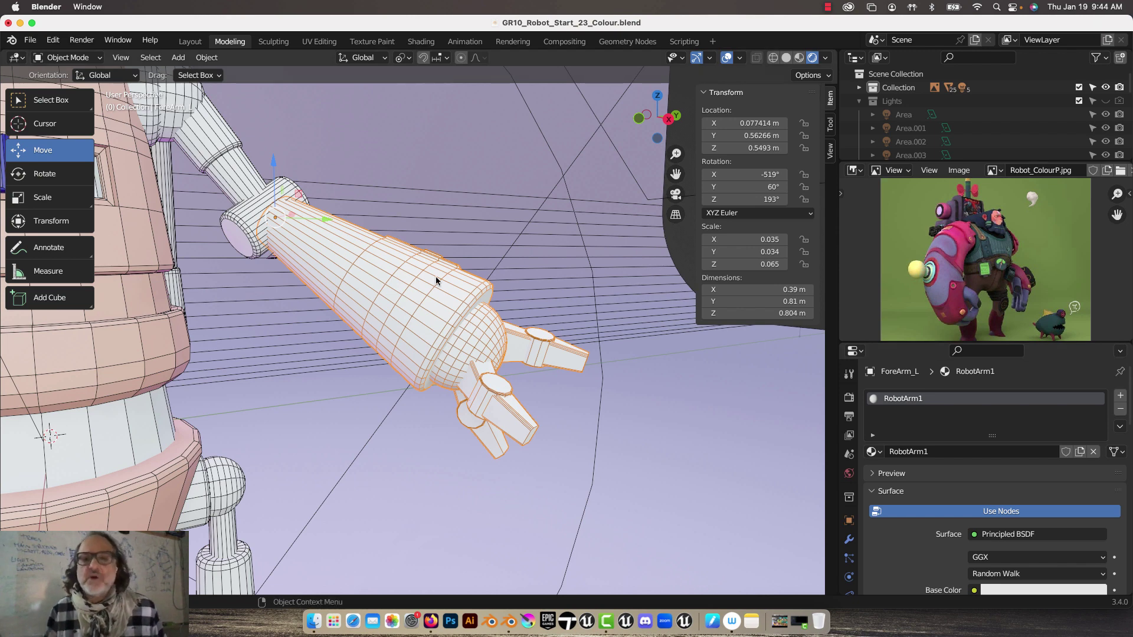
# - Eyedrop a pale lavender from the reference picture as RobotArm1's base colour
pyautogui.scroll(-2, 971, 493)
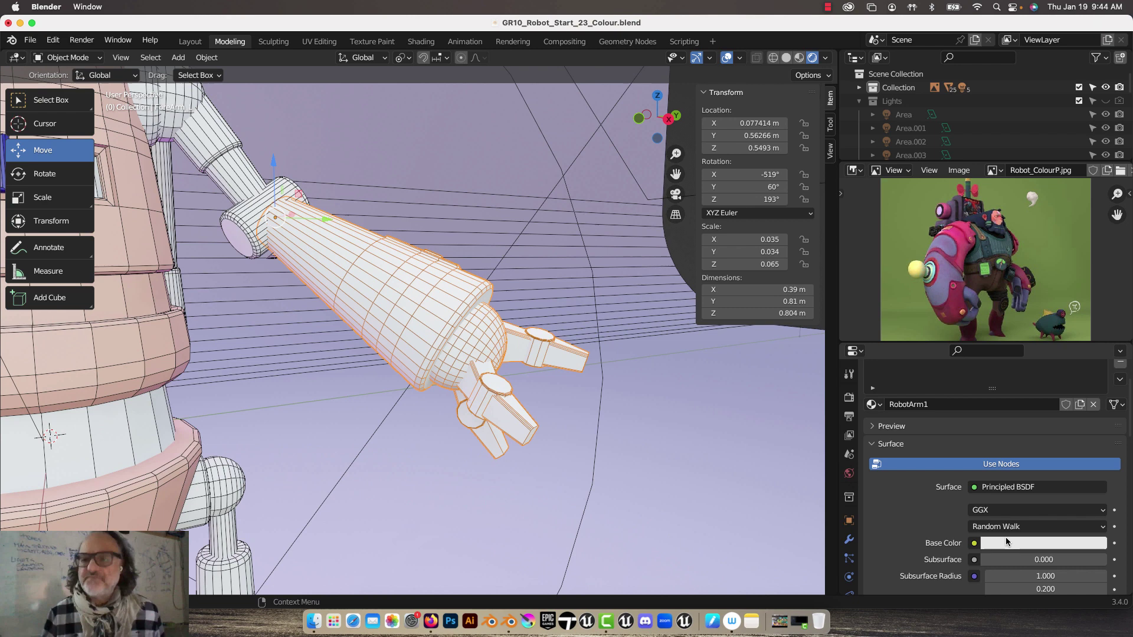
pyautogui.click(1050, 545)
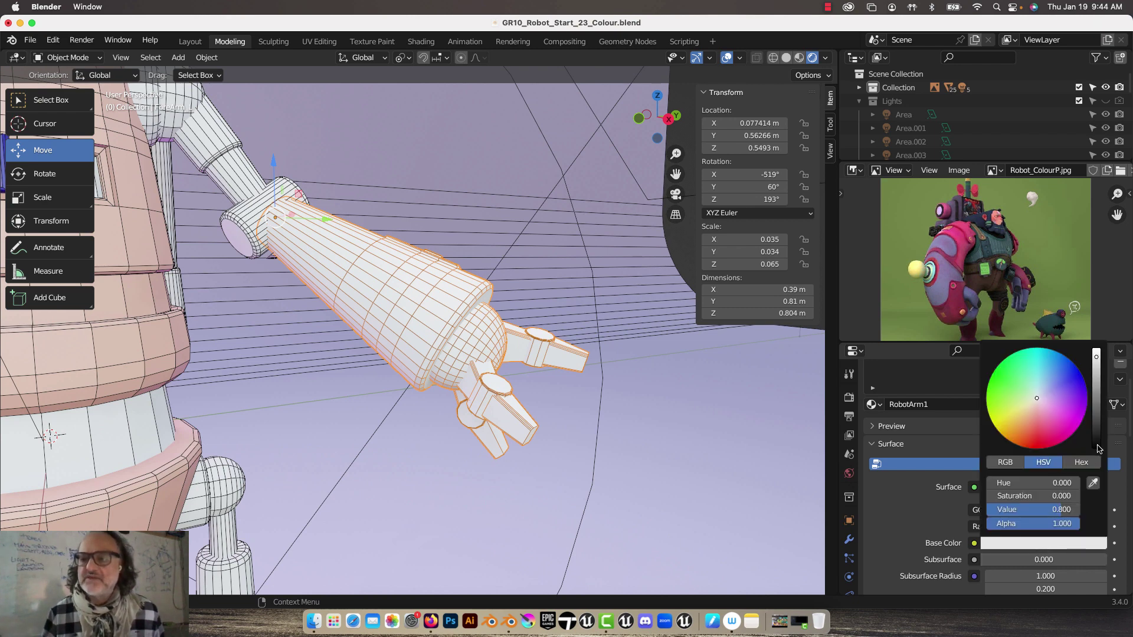
pyautogui.click(1093, 483)
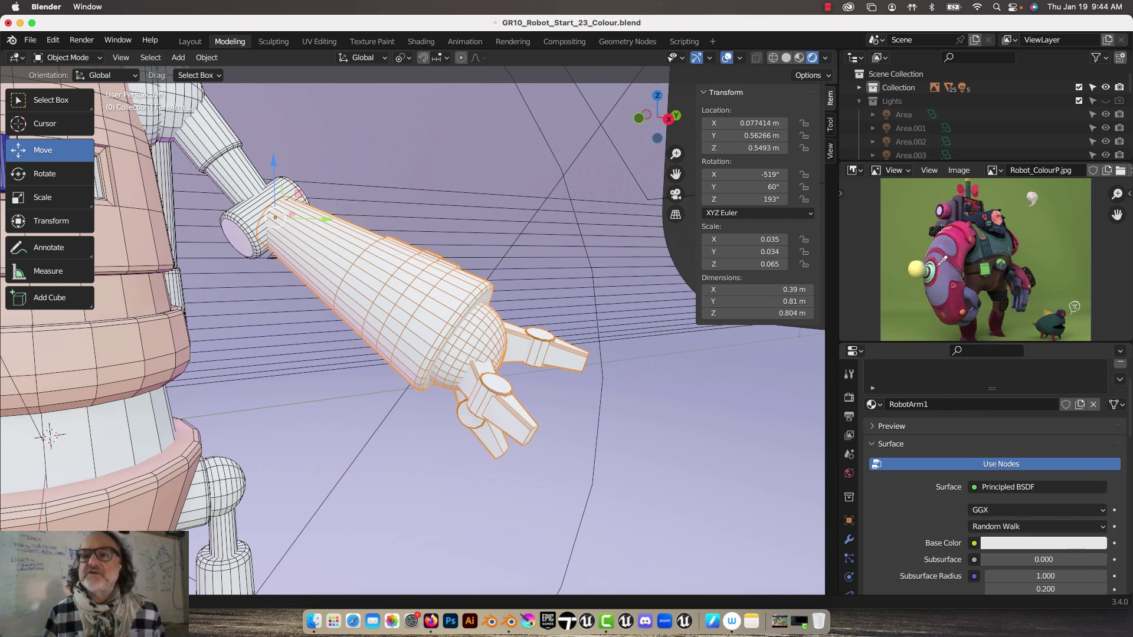
pyautogui.click(973, 294)
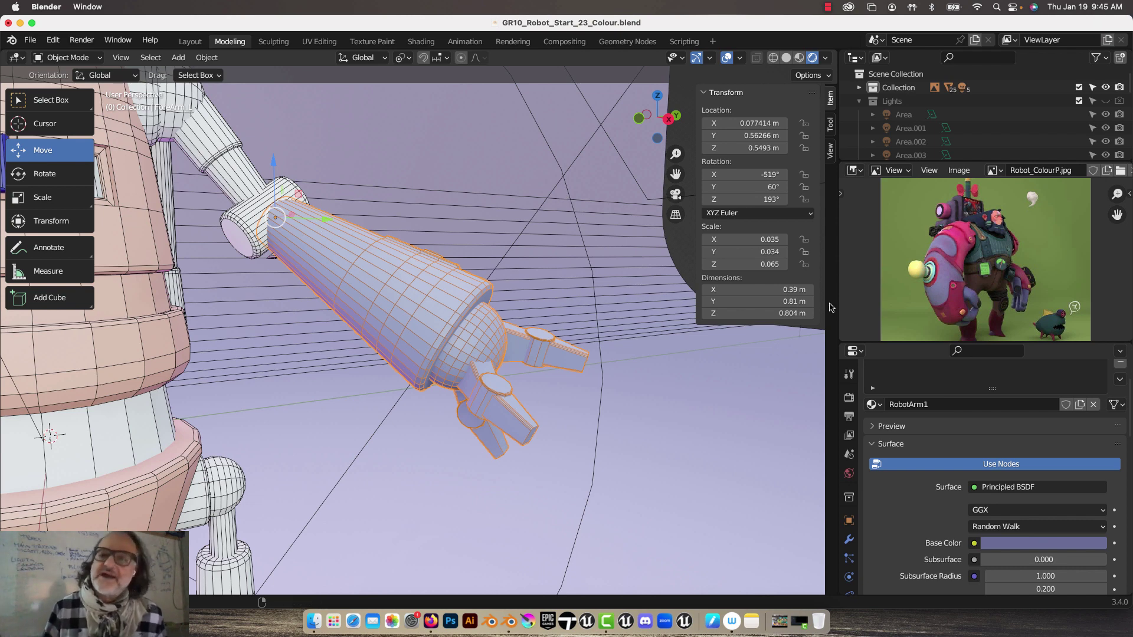
pyautogui.scroll(2, 968, 400)
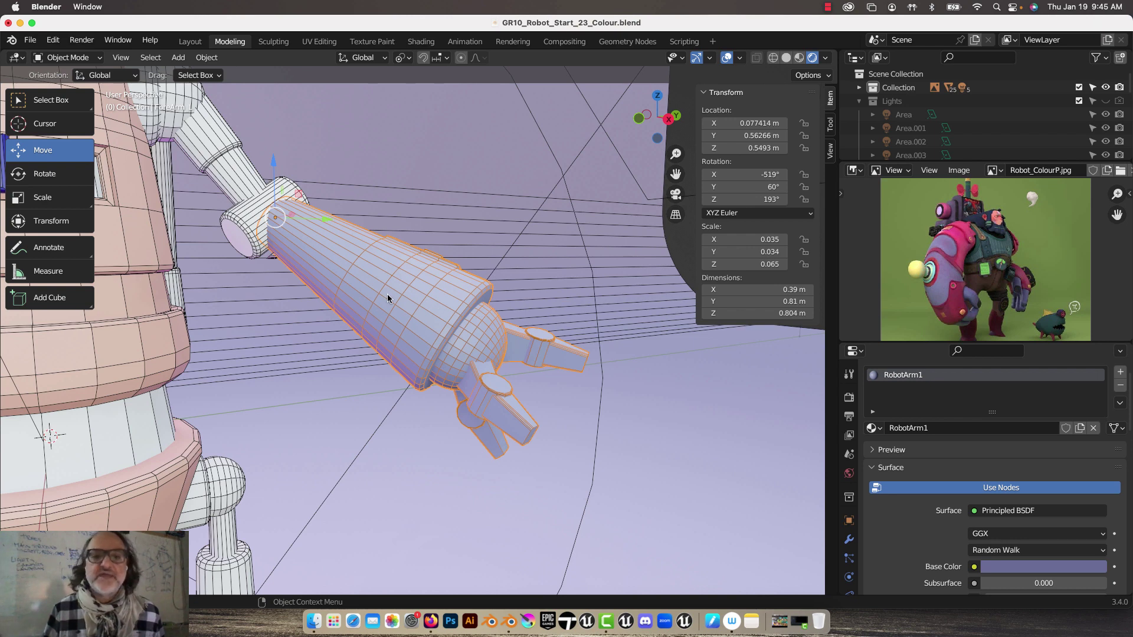
# - Add a second material slot on ForeArm_L holding a new material named RobotArmStripe2
pyautogui.click(1121, 372)
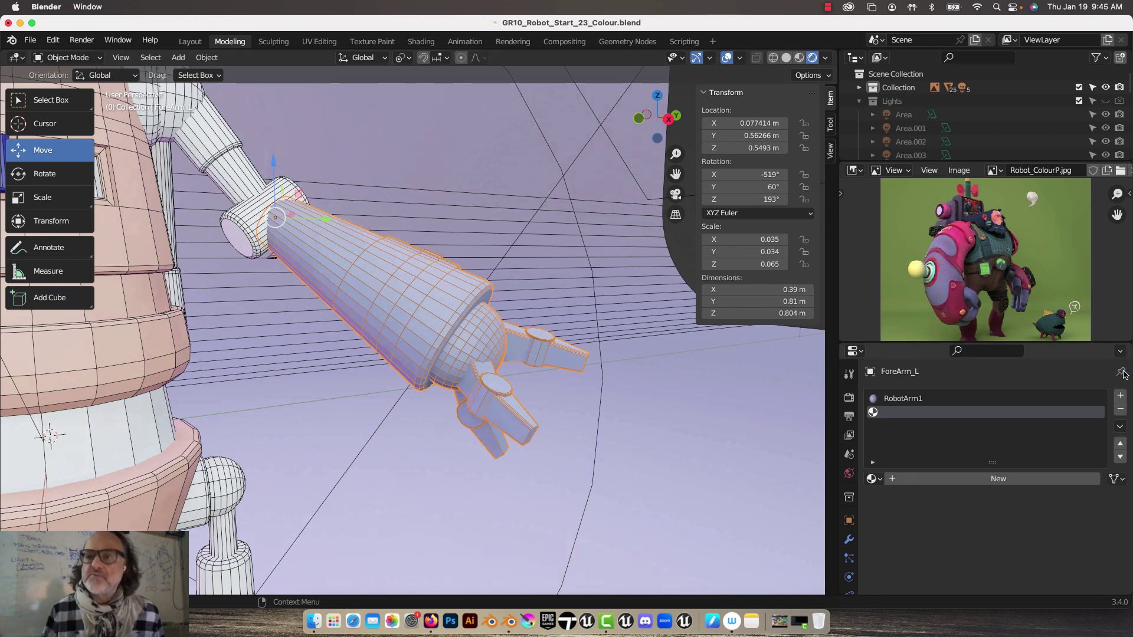
pyautogui.click(949, 478)
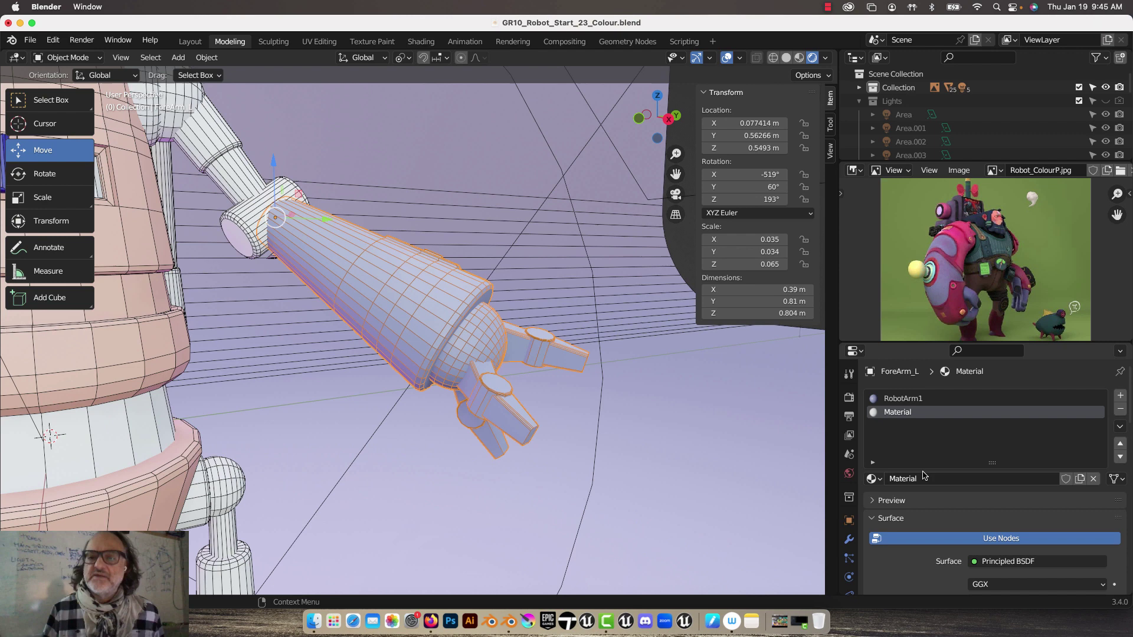
pyautogui.doubleClick(926, 479)
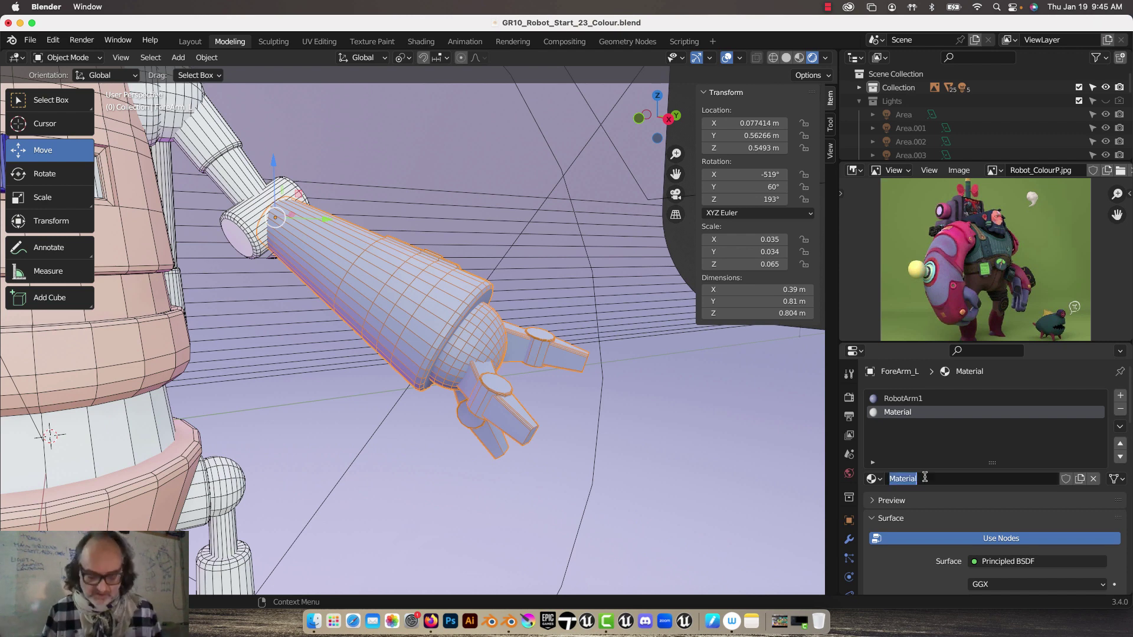
pyautogui.write('Robot')
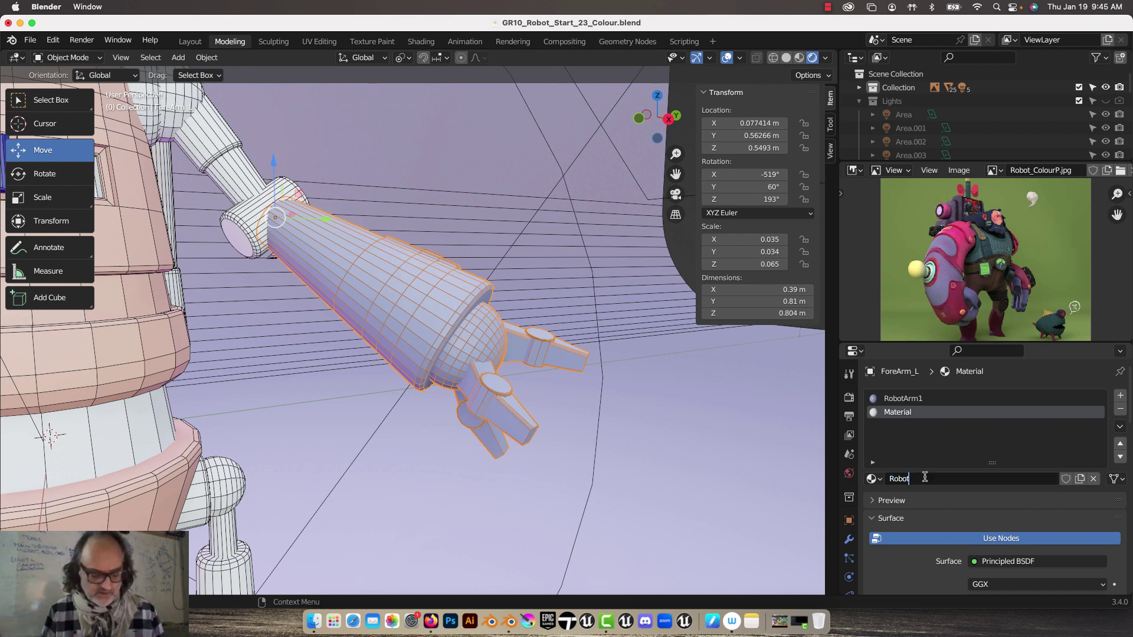
pyautogui.write('Arm2')
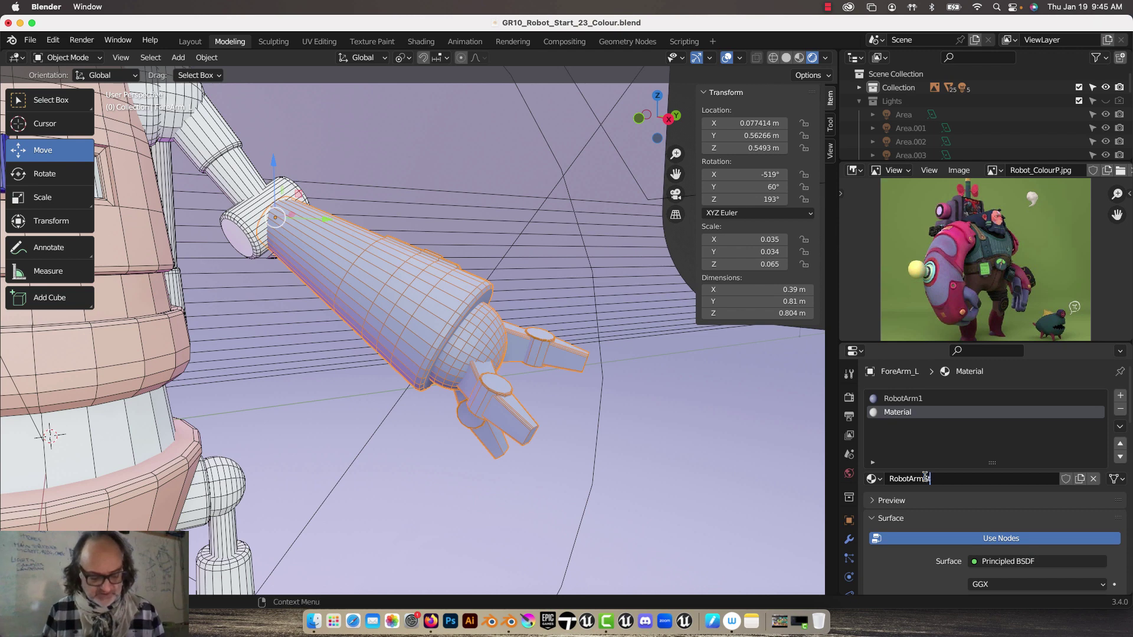
pyautogui.press('Return')
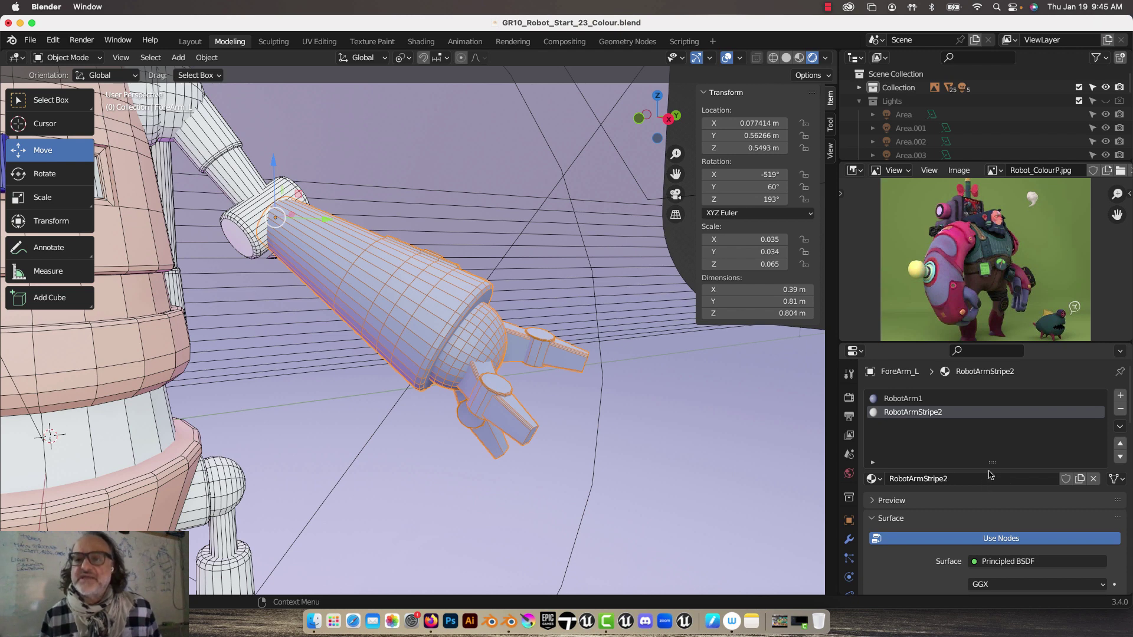
# - Eyedrop a hot pink from the reference picture as RobotArmStripe2's base colour
pyautogui.scroll(-5, 994, 490)
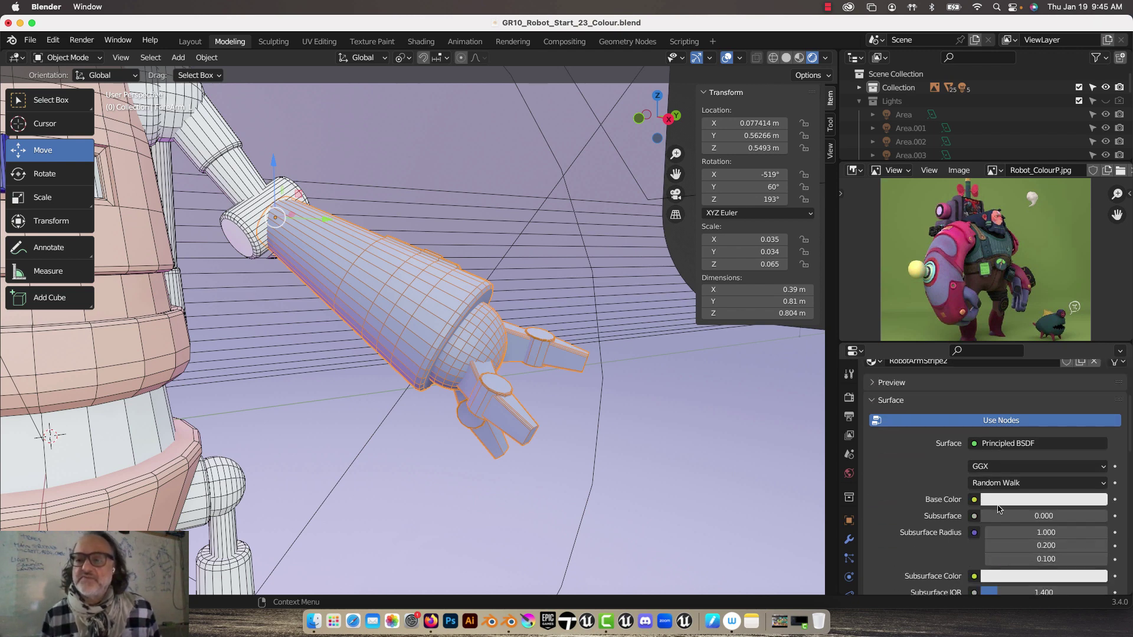
pyautogui.click(1017, 501)
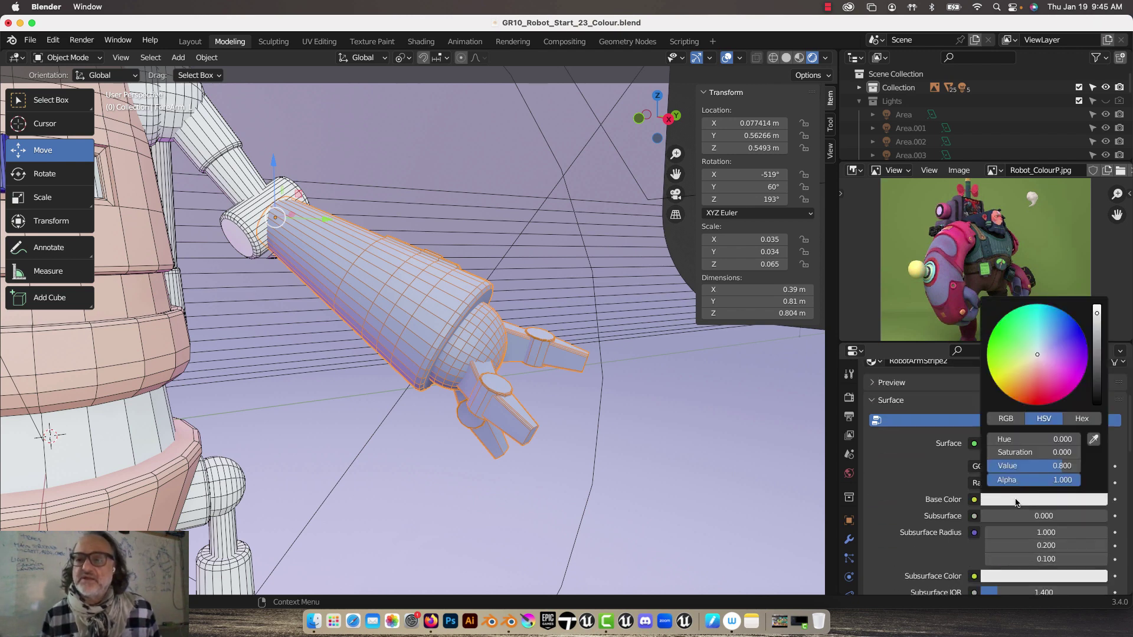
pyautogui.click(1093, 439)
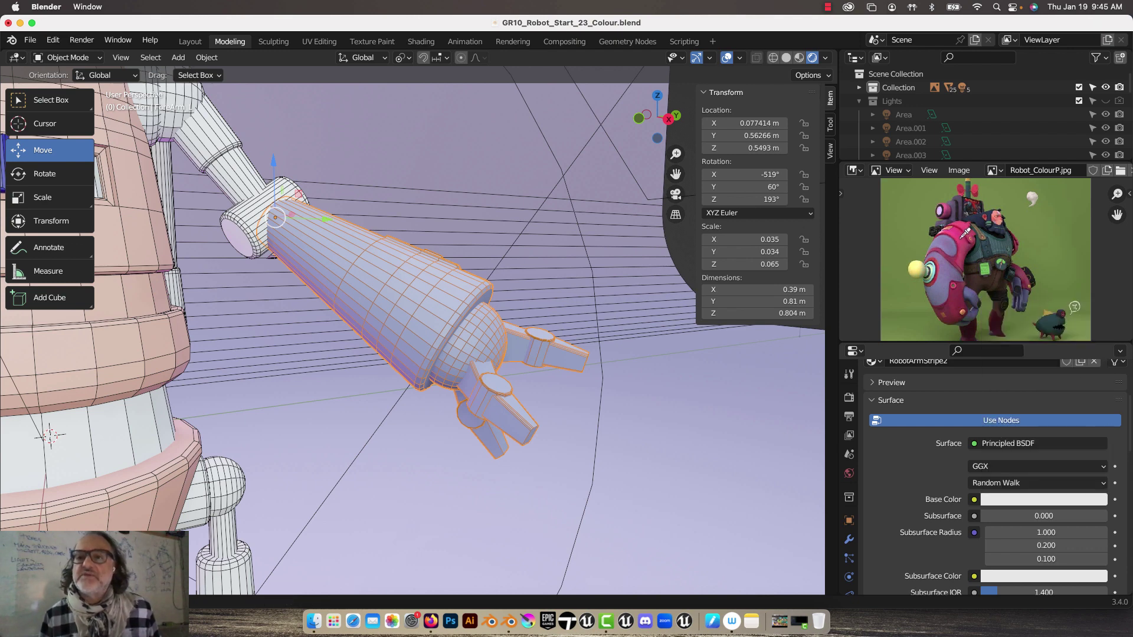
pyautogui.click(962, 239)
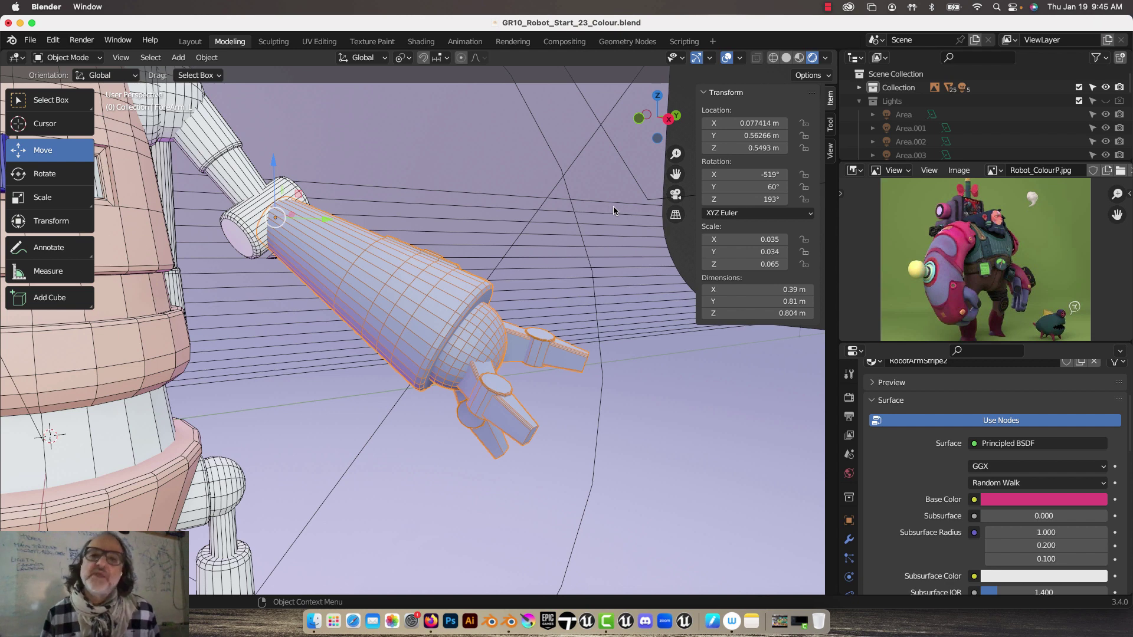
pyautogui.scroll(4, 933, 434)
pyautogui.scroll(1, 934, 434)
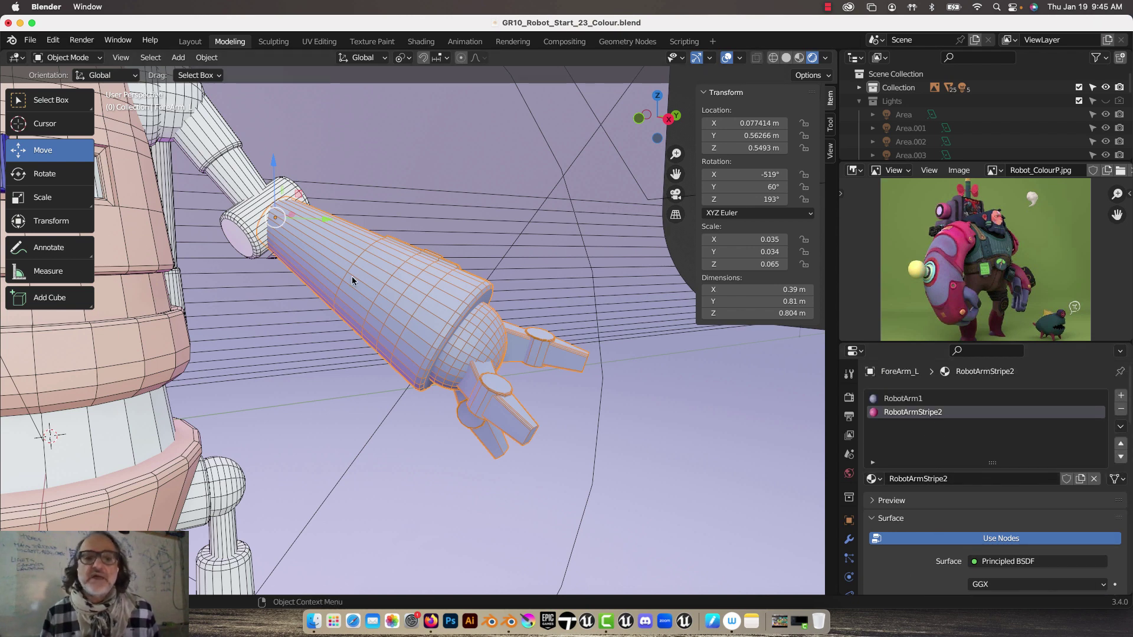
# - Enter Edit Mode and select the faces of the forearm's upper section
pyautogui.press('Tab')
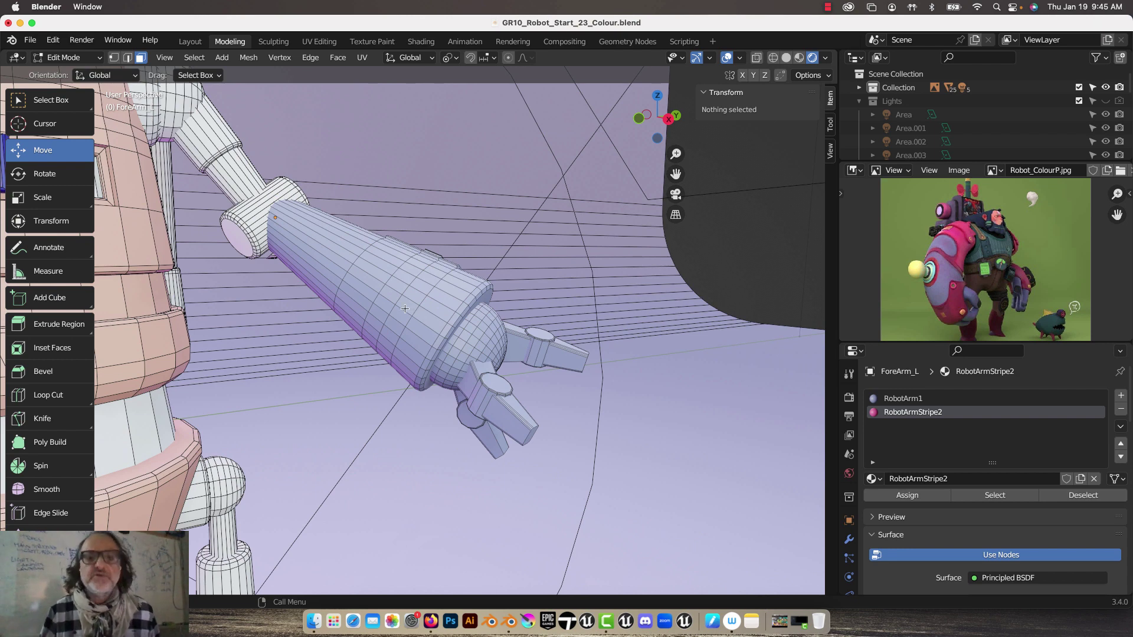
pyautogui.keyDown('alt'); pyautogui.click(409, 300); pyautogui.keyUp('alt')
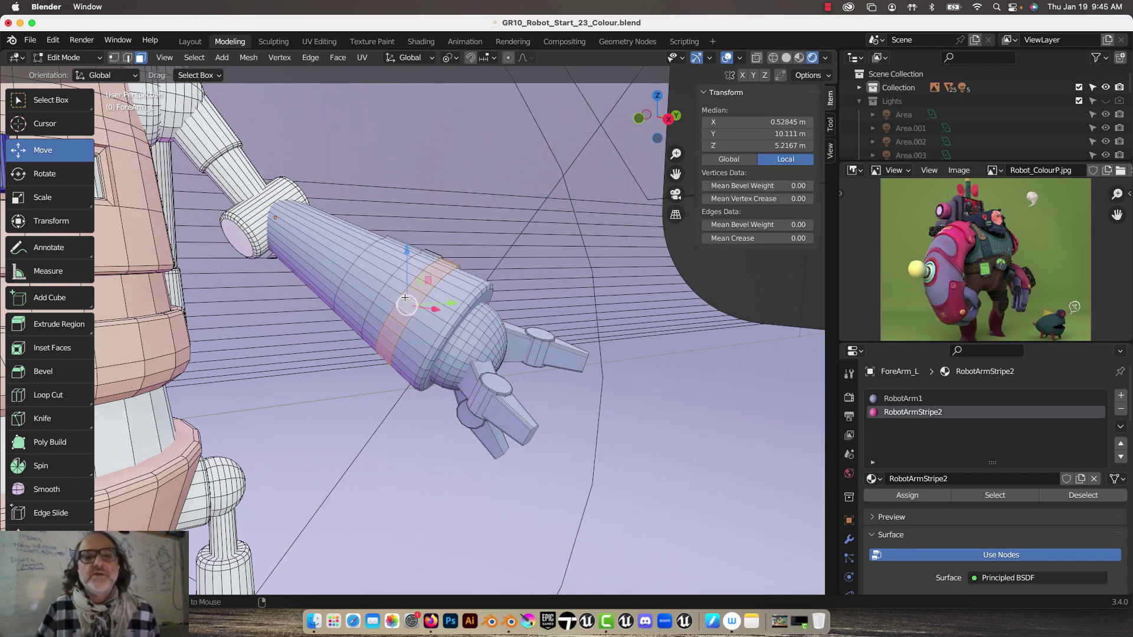
pyautogui.keyDown('shift'); pyautogui.click(396, 292); pyautogui.keyUp('shift')
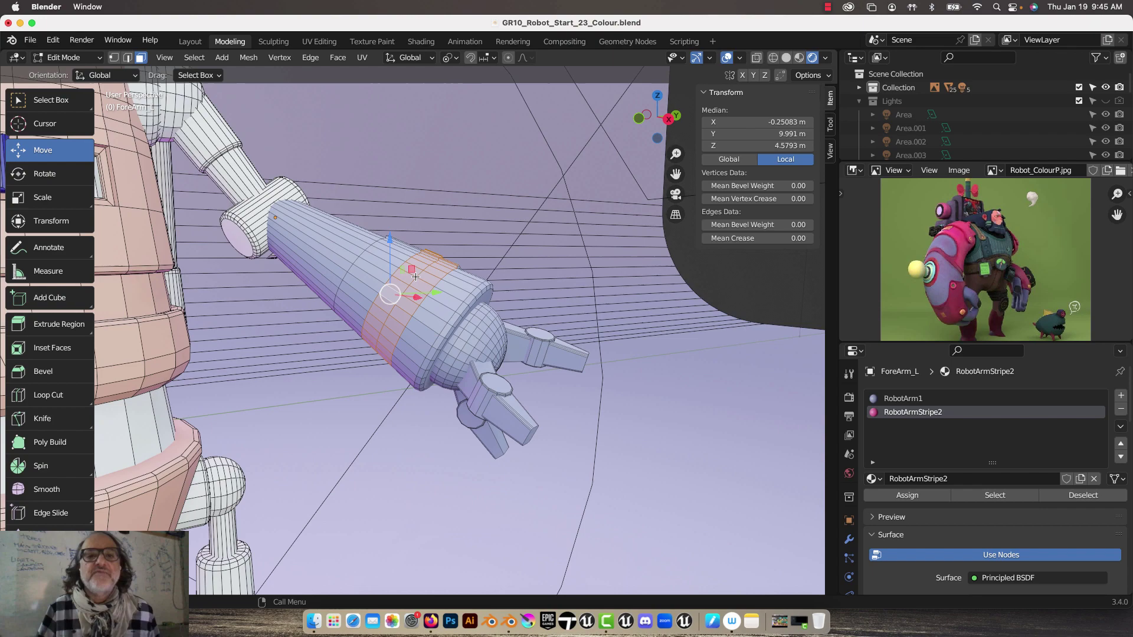
pyautogui.moveTo(395, 292); pyautogui.dragTo(405, 341, button='middle')
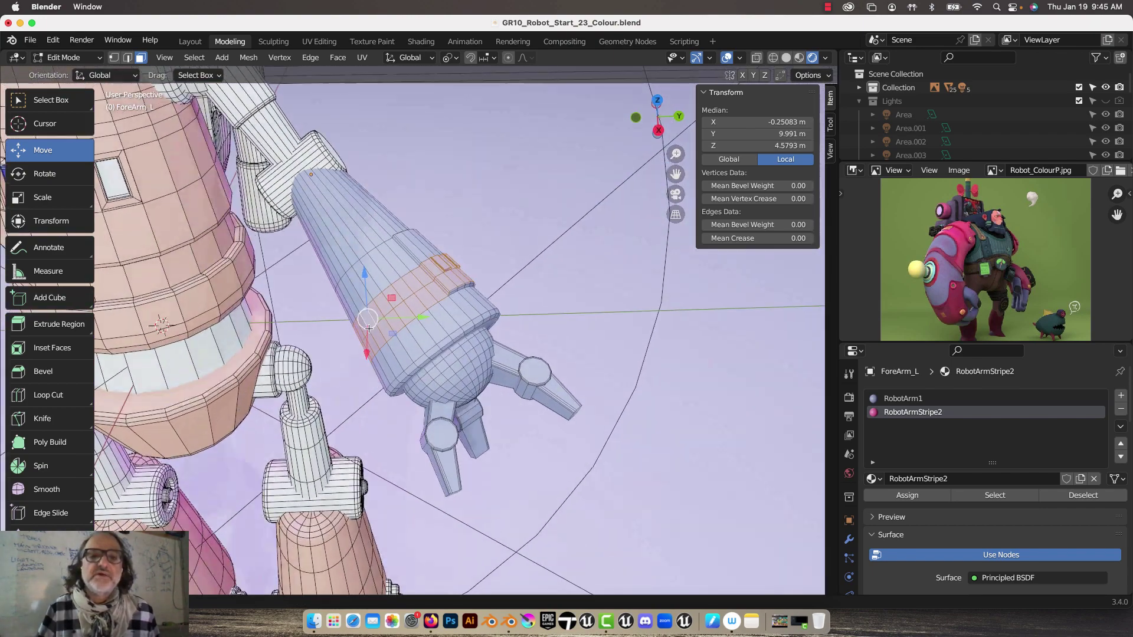
pyautogui.keyDown('alt'); pyautogui.click(366, 208); pyautogui.keyUp('alt')
pyautogui.press('l')
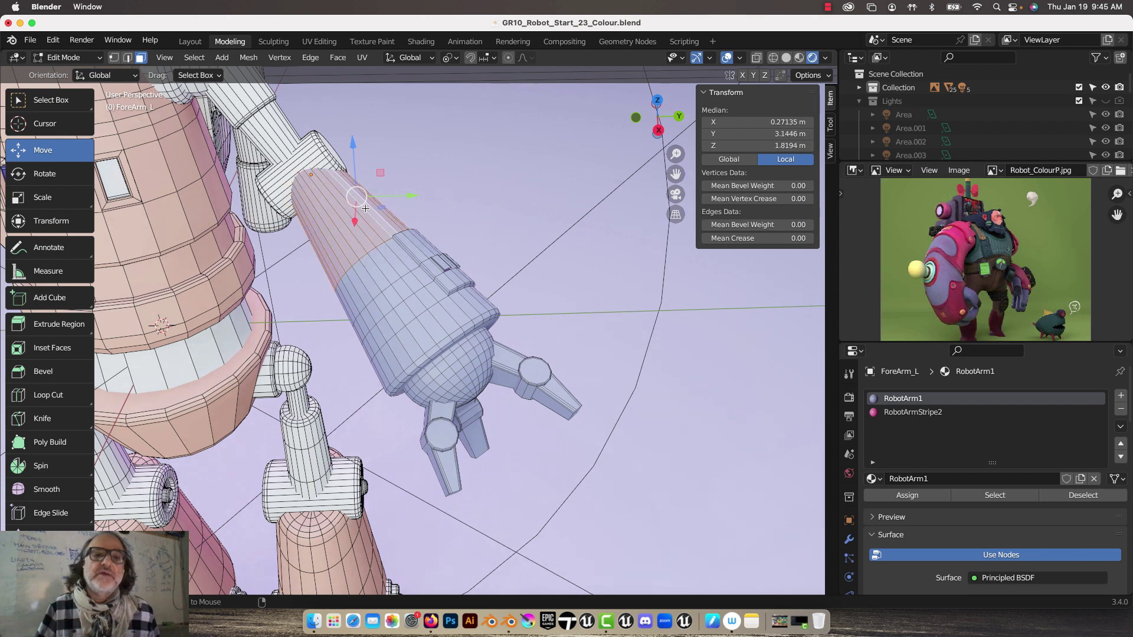
# - Add the band near the claw and the flange rim to the selection, with RobotArmStripe2 as the active slot
pyautogui.keyDown('alt'); pyautogui.click(438, 333); pyautogui.keyUp('alt')
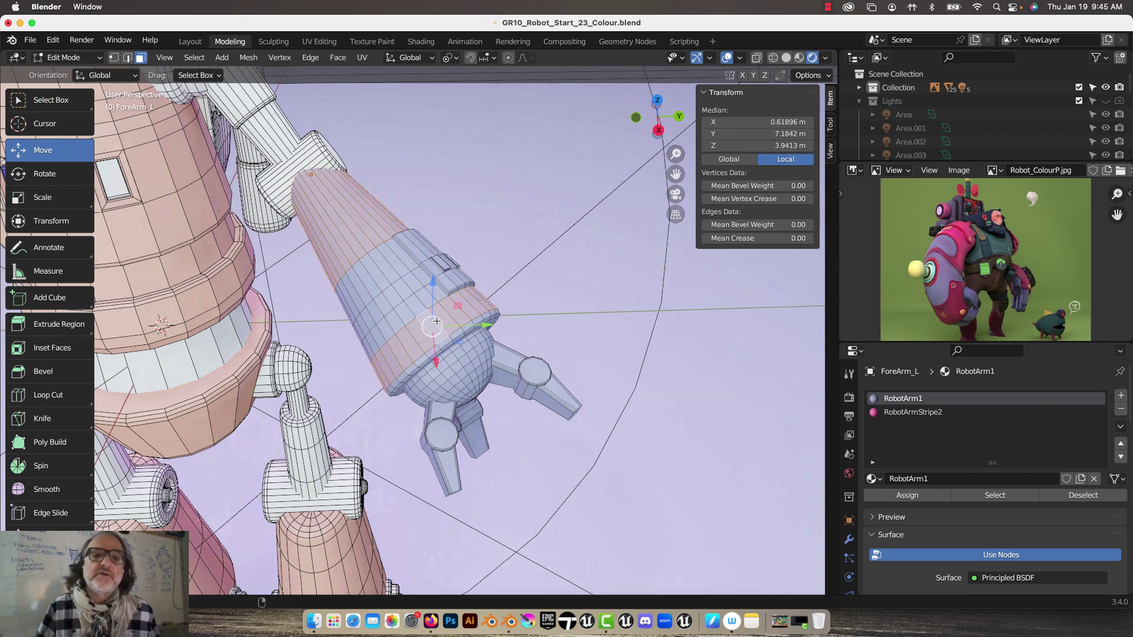
pyautogui.keyDown('alt'); pyautogui.click(442, 344); pyautogui.keyUp('alt')
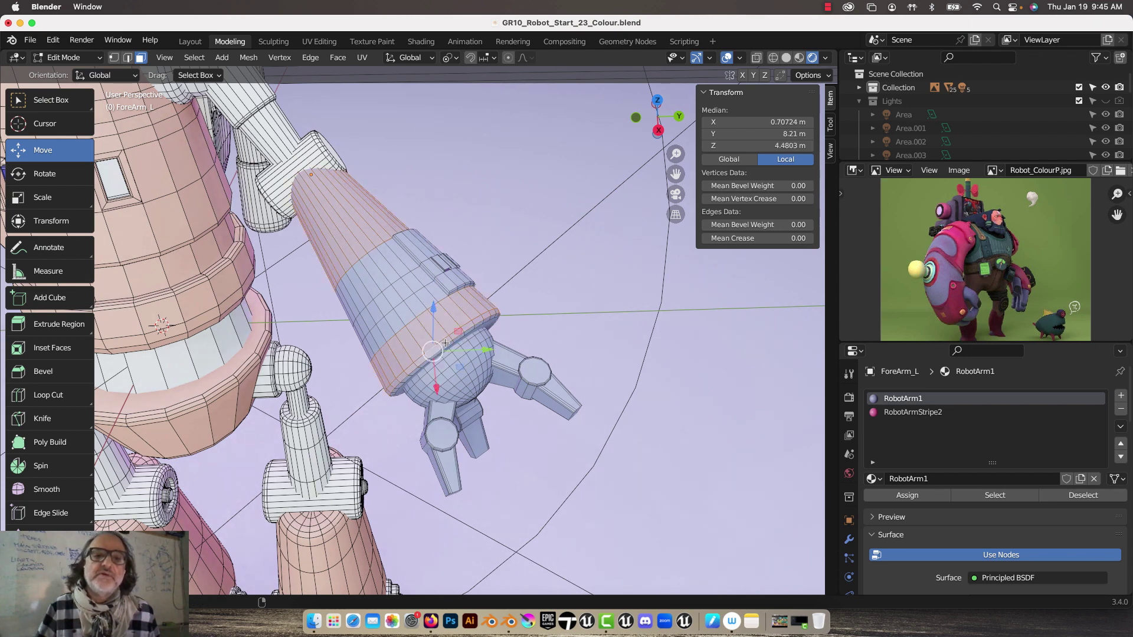
pyautogui.moveTo(453, 341); pyautogui.dragTo(419, 288, button='middle')
pyautogui.scroll(5, 420, 287)
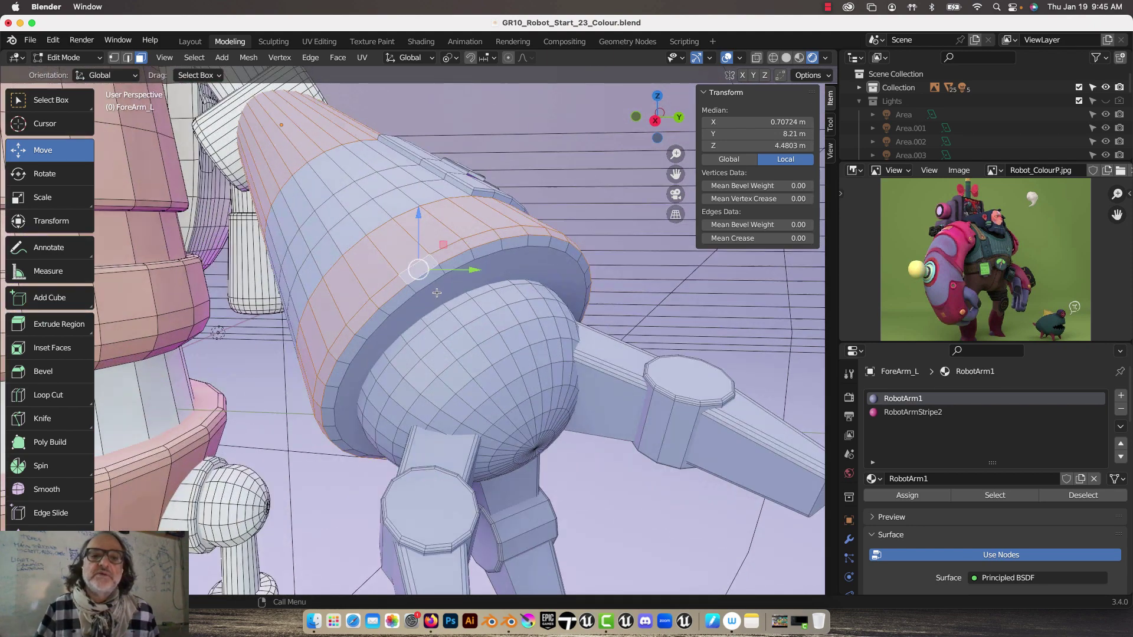
pyautogui.keyDown('alt'); pyautogui.click(418, 314); pyautogui.keyUp('alt')
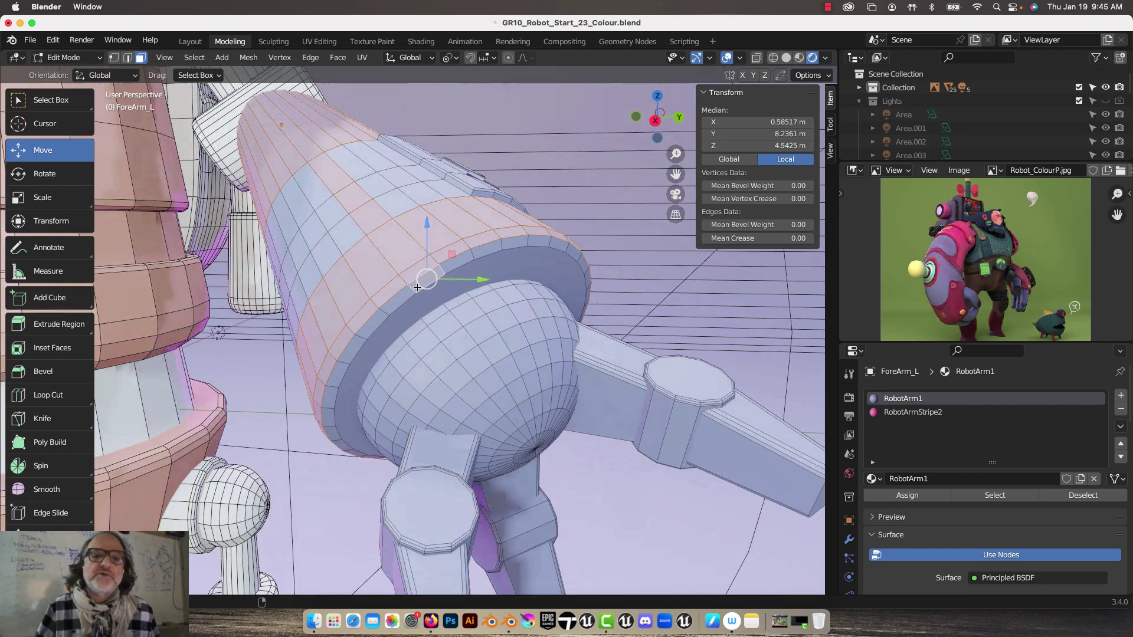
pyautogui.keyDown('alt'); pyautogui.click(385, 313); pyautogui.keyUp('alt')
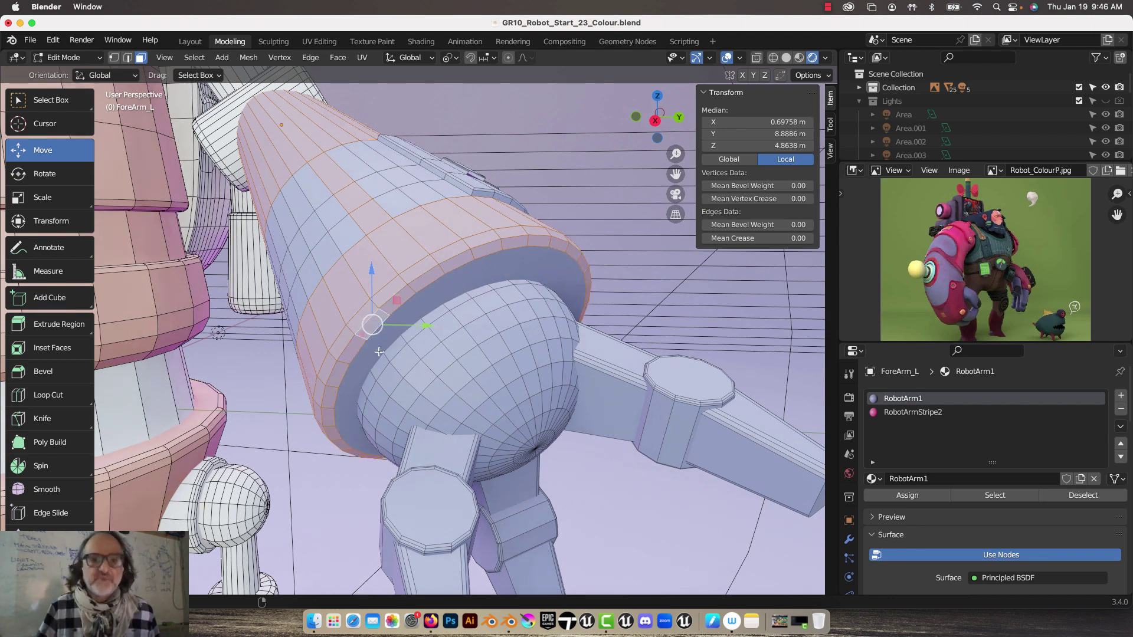
pyautogui.scroll(-4, 354, 295)
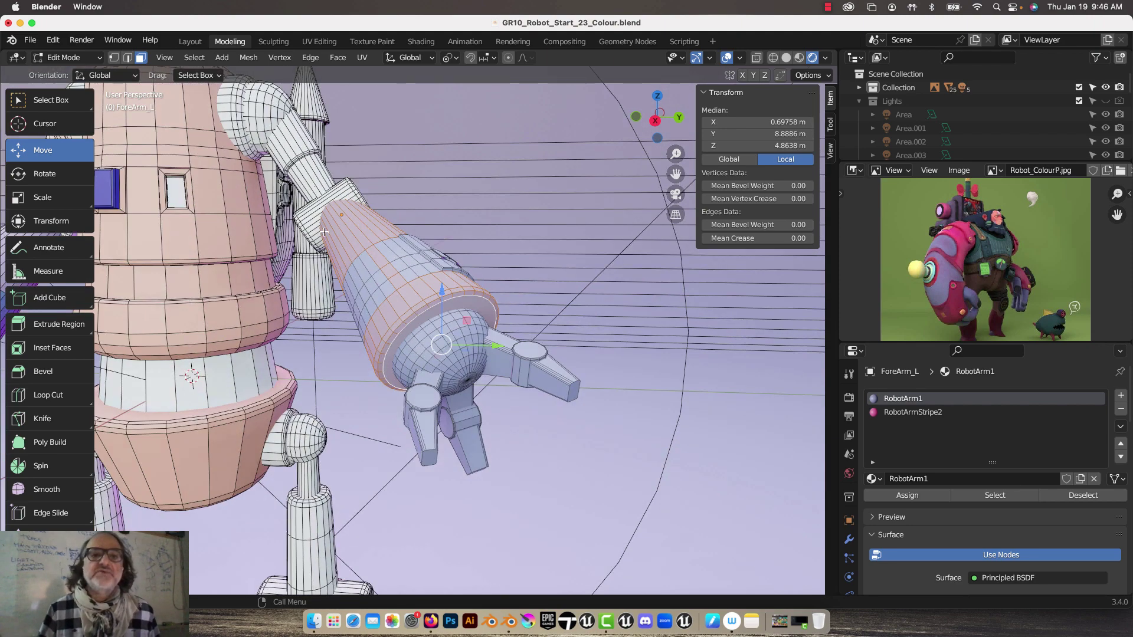
pyautogui.moveTo(324, 232); pyautogui.dragTo(411, 297, button='middle')
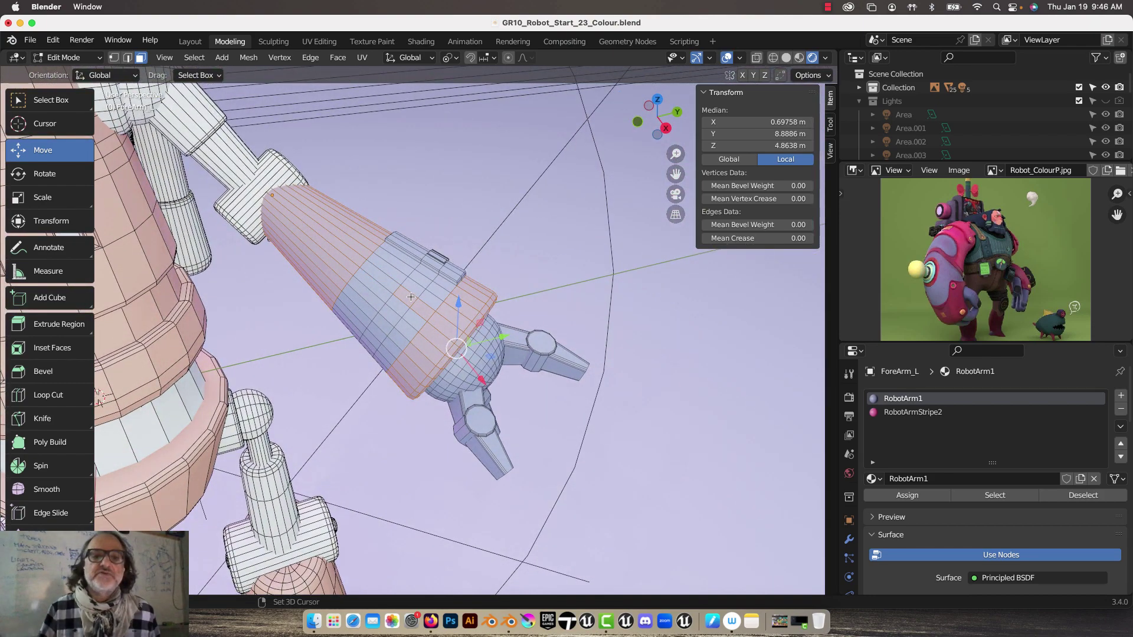
pyautogui.click(915, 413)
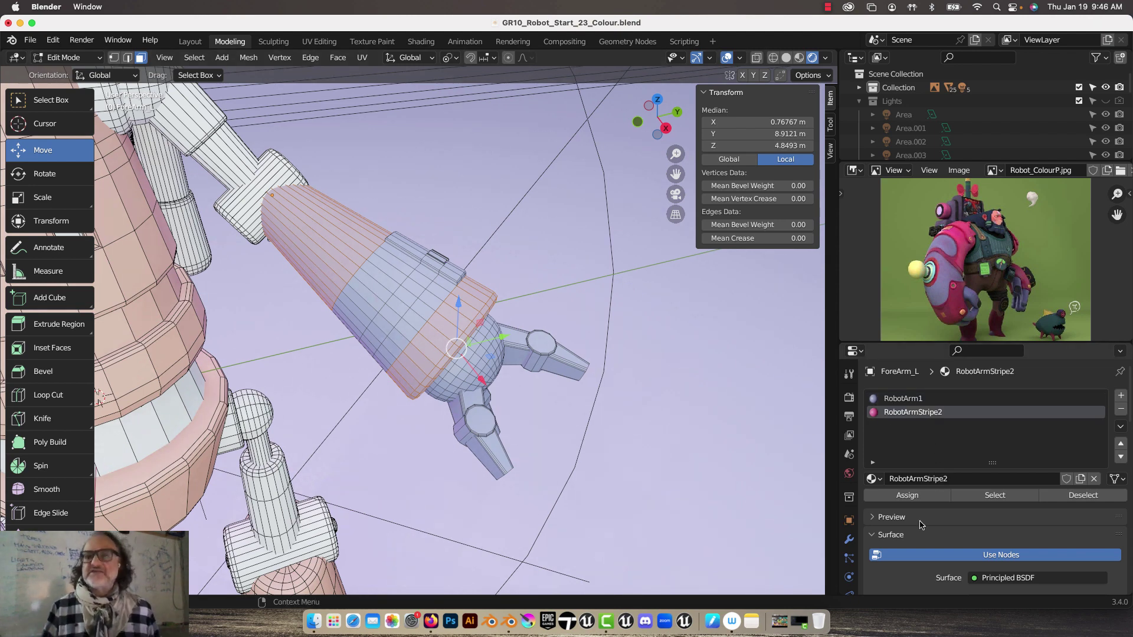
# - Assign RobotArmStripe2 to the selected faces, turning the upper forearm and claw band pink
pyautogui.click(908, 496)
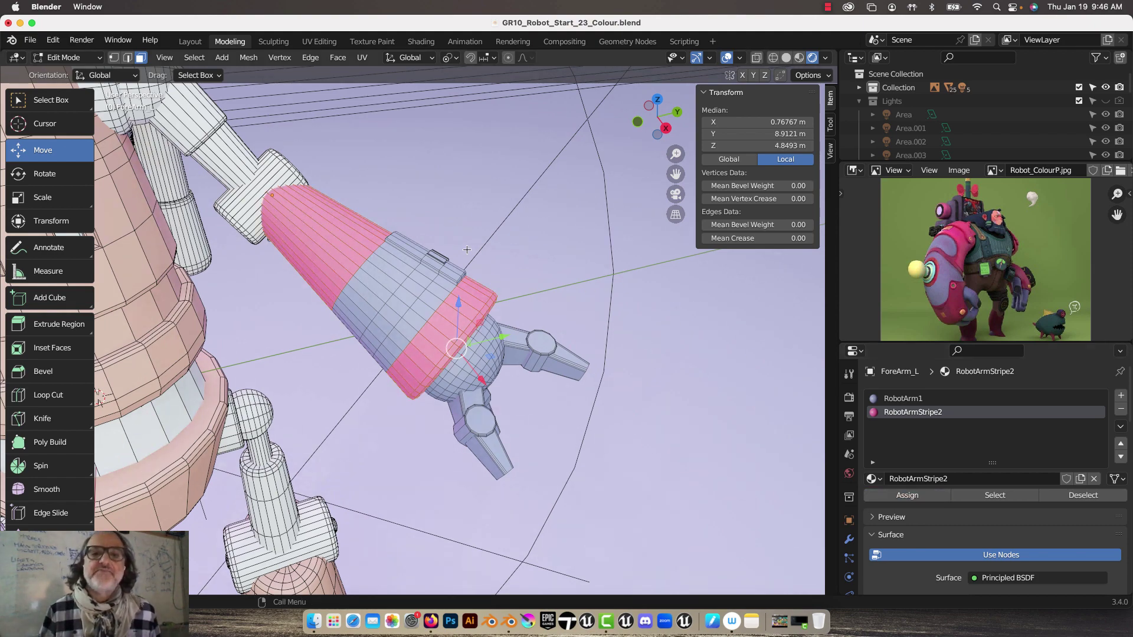
pyautogui.moveTo(467, 250); pyautogui.dragTo(417, 289, button='middle')
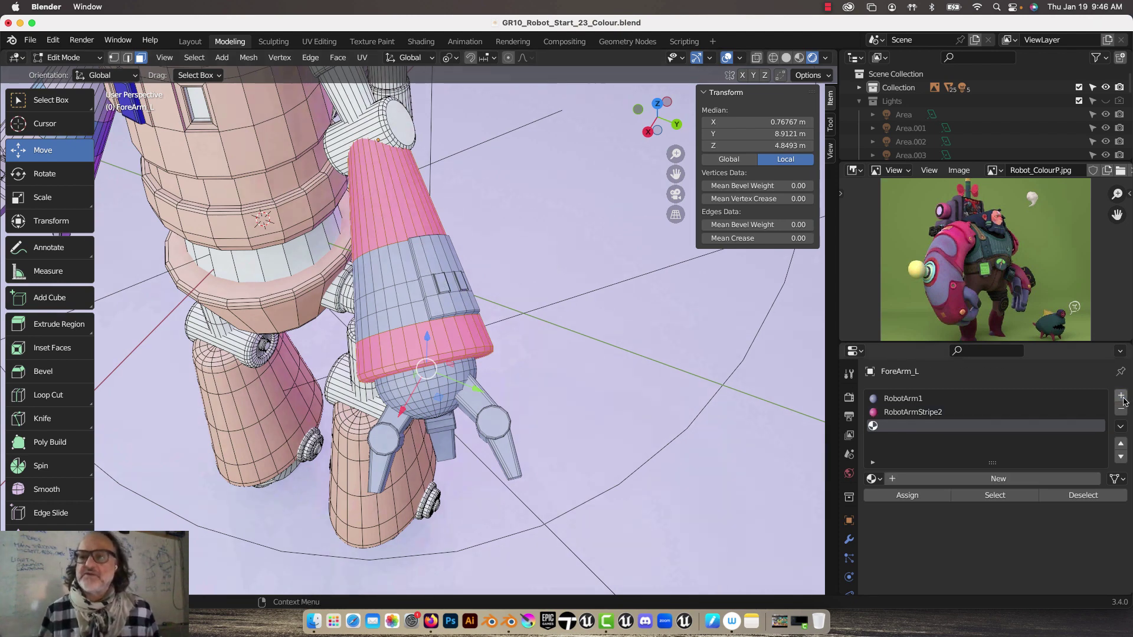
# - Add a third material slot holding a new material named RobotArm_BTN
pyautogui.click(1121, 395)
pyautogui.click(950, 483)
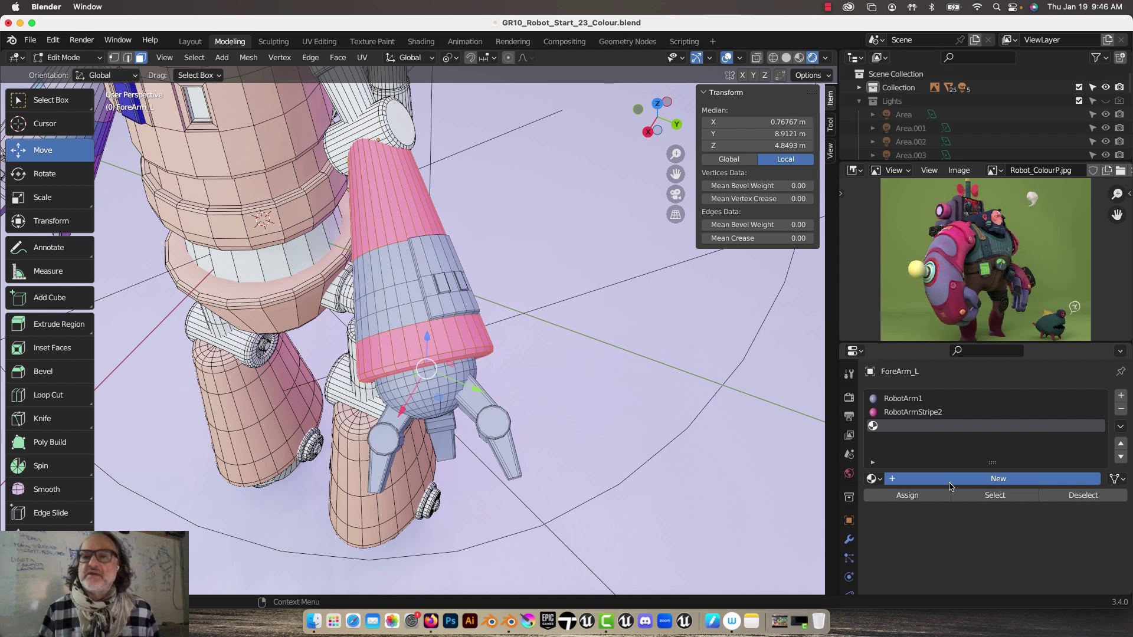
pyautogui.doubleClick(950, 483)
pyautogui.moveTo(950, 483); pyautogui.dragTo(829, 458)
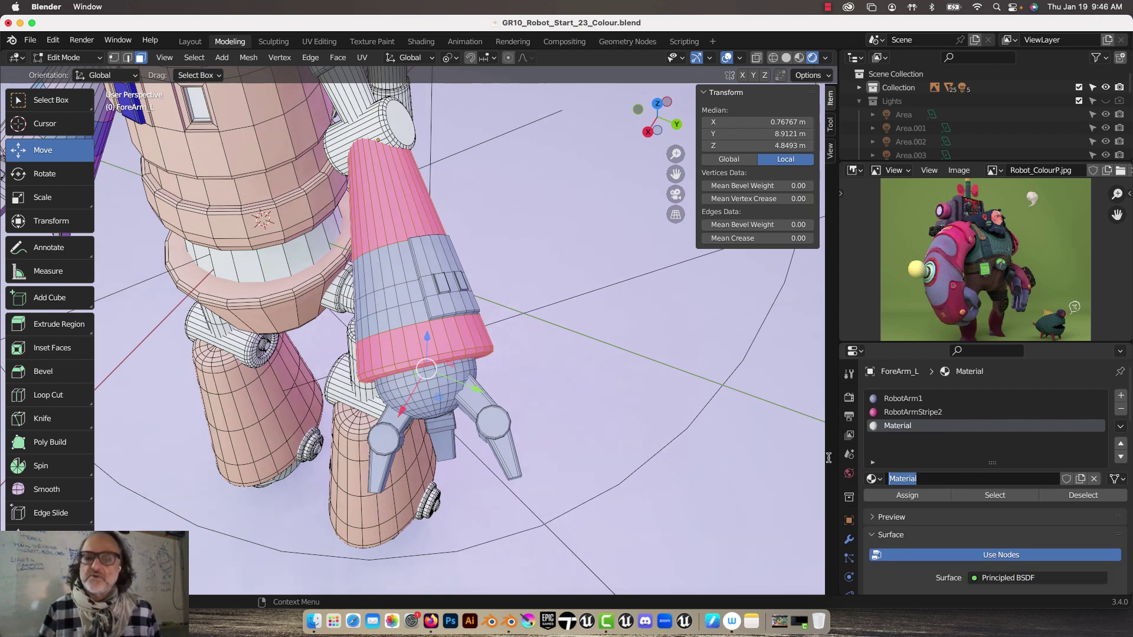
pyautogui.write('Robot')
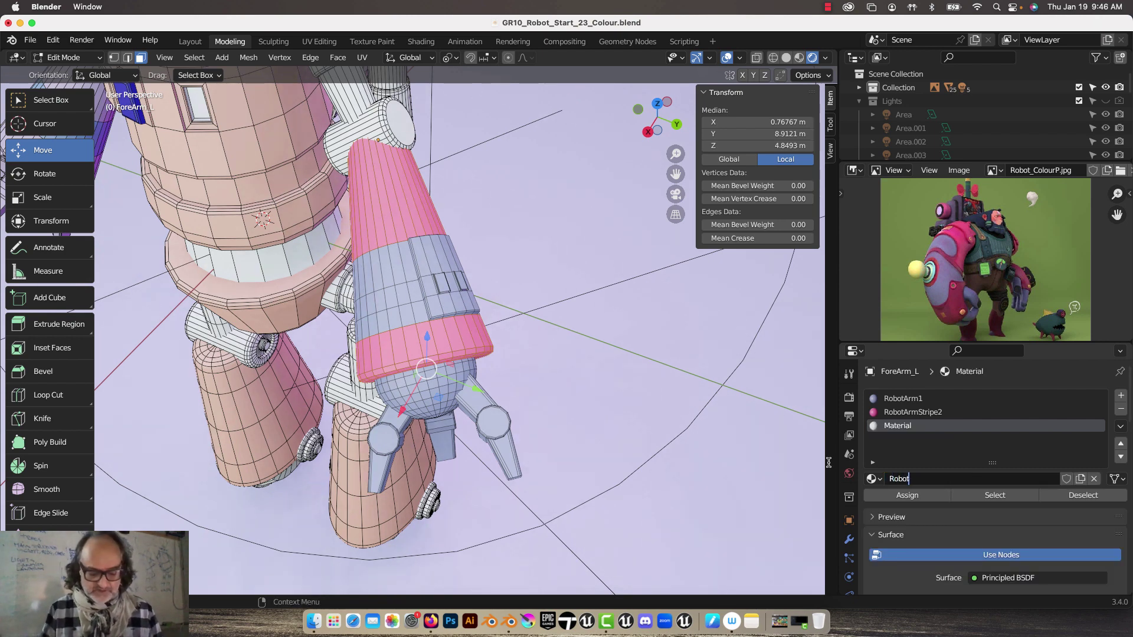
pyautogui.write('Ar')
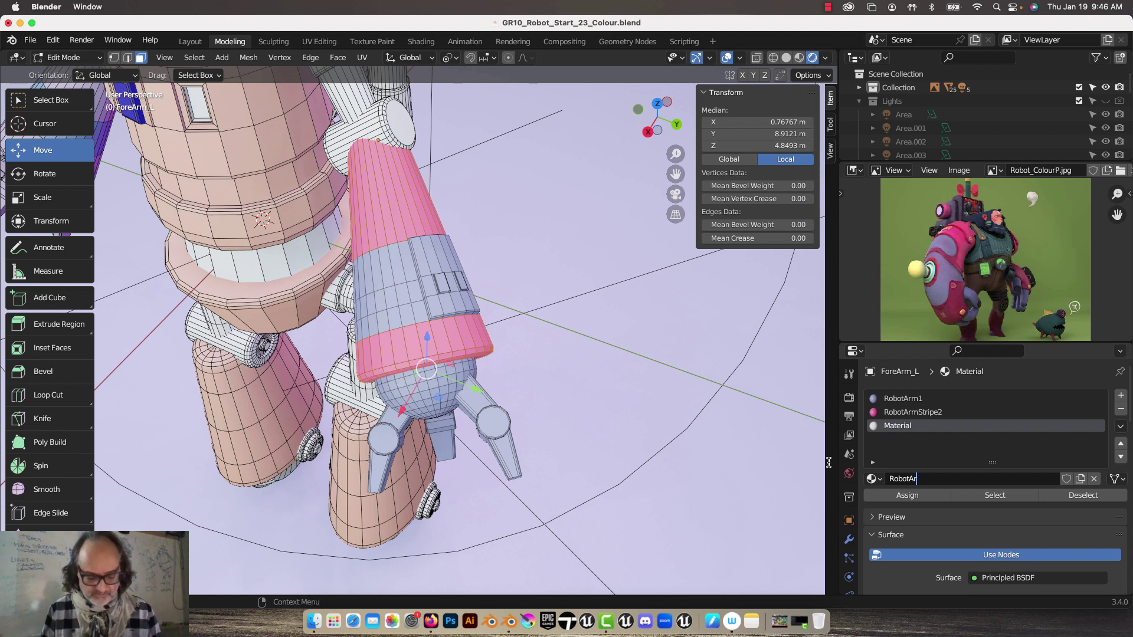
pyautogui.write('m_BTN')
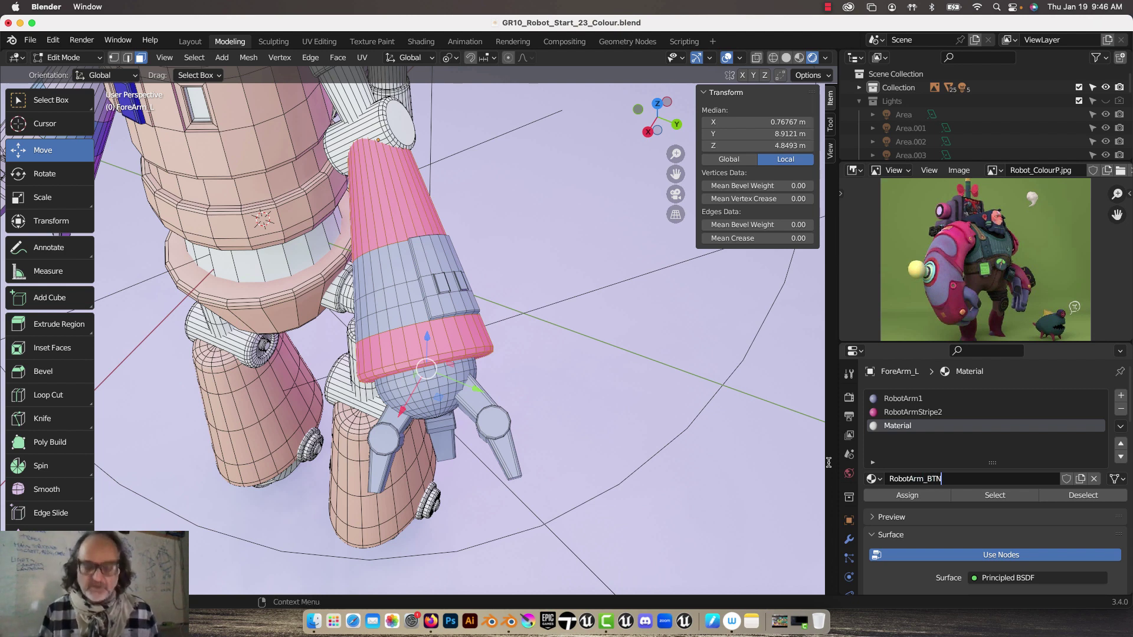
pyautogui.press('Return')
# - Set RobotArm_BTN's base colour to red (hue 0.995, saturation 0.995, value 0.800)
pyautogui.scroll(-4, 977, 552)
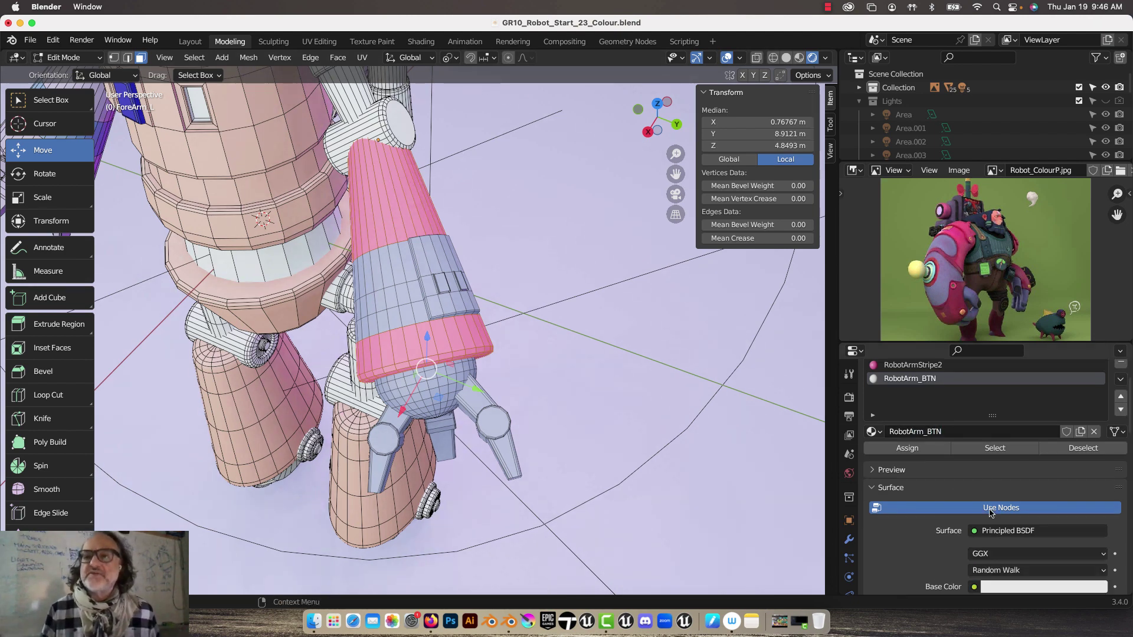
pyautogui.click(1060, 541)
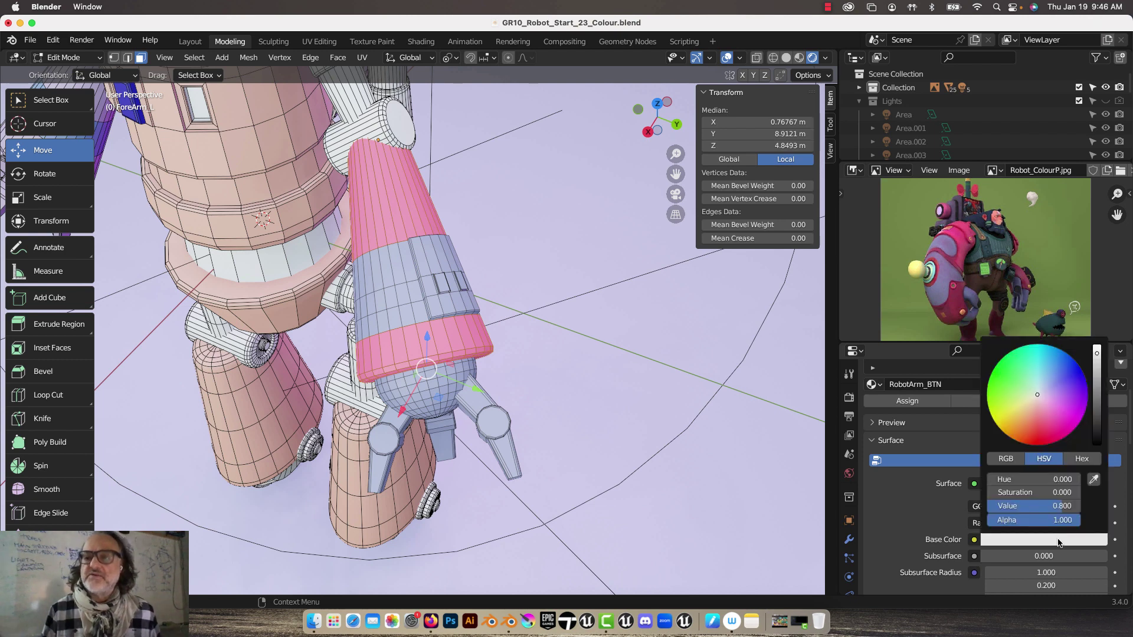
pyautogui.moveTo(1060, 421); pyautogui.dragTo(1044, 442)
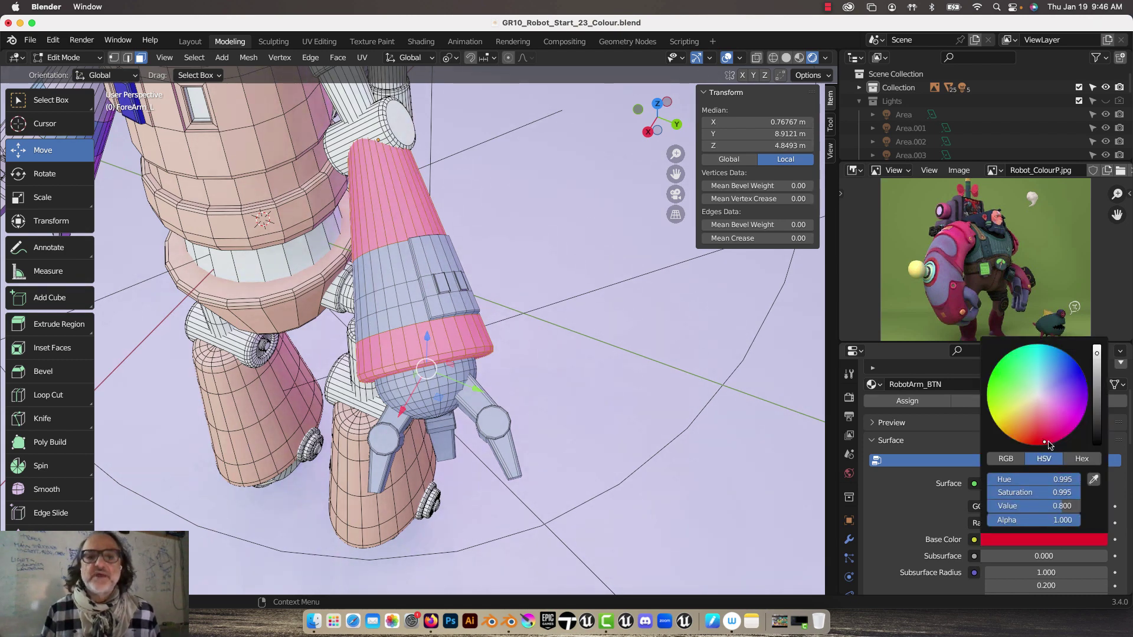
# - Fill the lower striped panel's edge loop into one flat face
pyautogui.click(440, 282)
pyautogui.press('KP_Decimal')
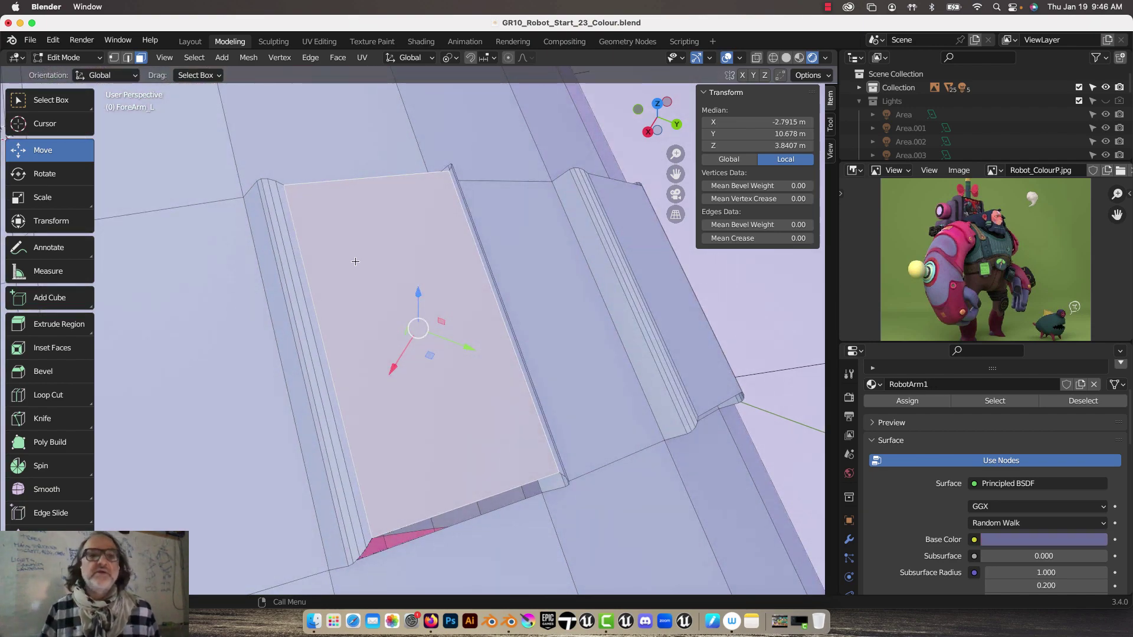
pyautogui.moveTo(356, 262); pyautogui.dragTo(388, 206, button='middle')
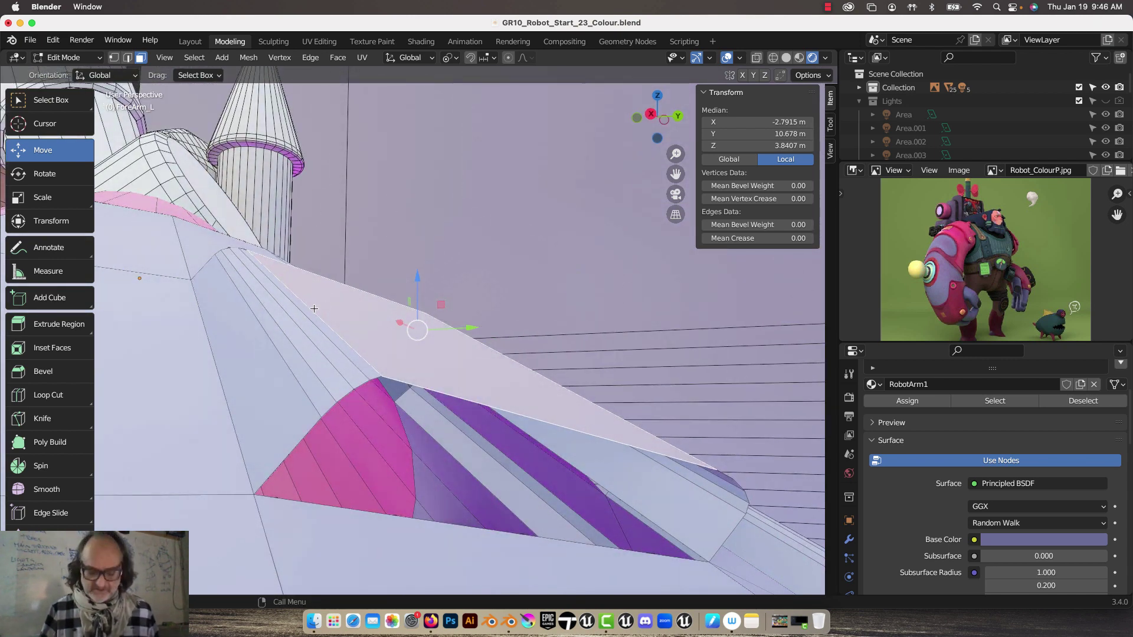
pyautogui.click(127, 57)
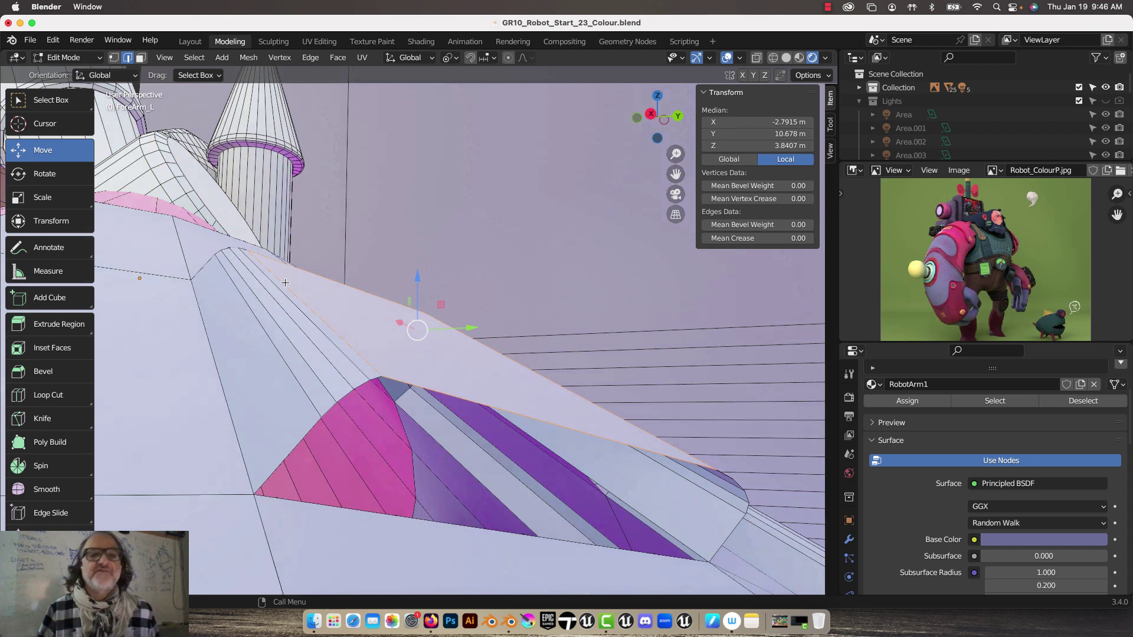
pyautogui.keyDown('alt'); pyautogui.click(372, 378); pyautogui.keyUp('alt')
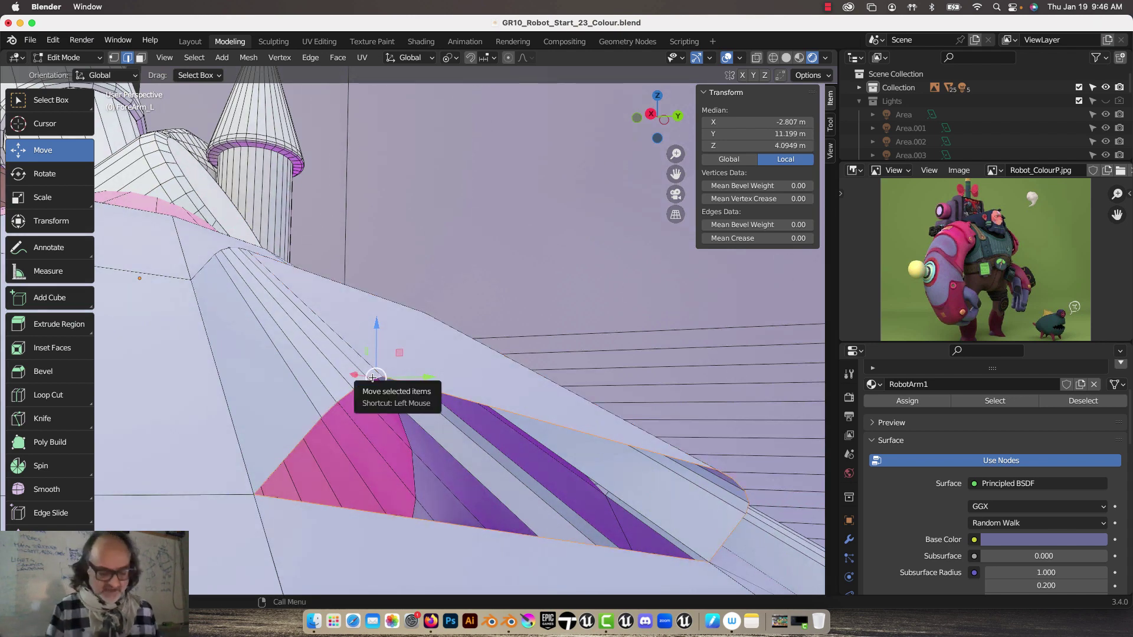
pyautogui.press('f')
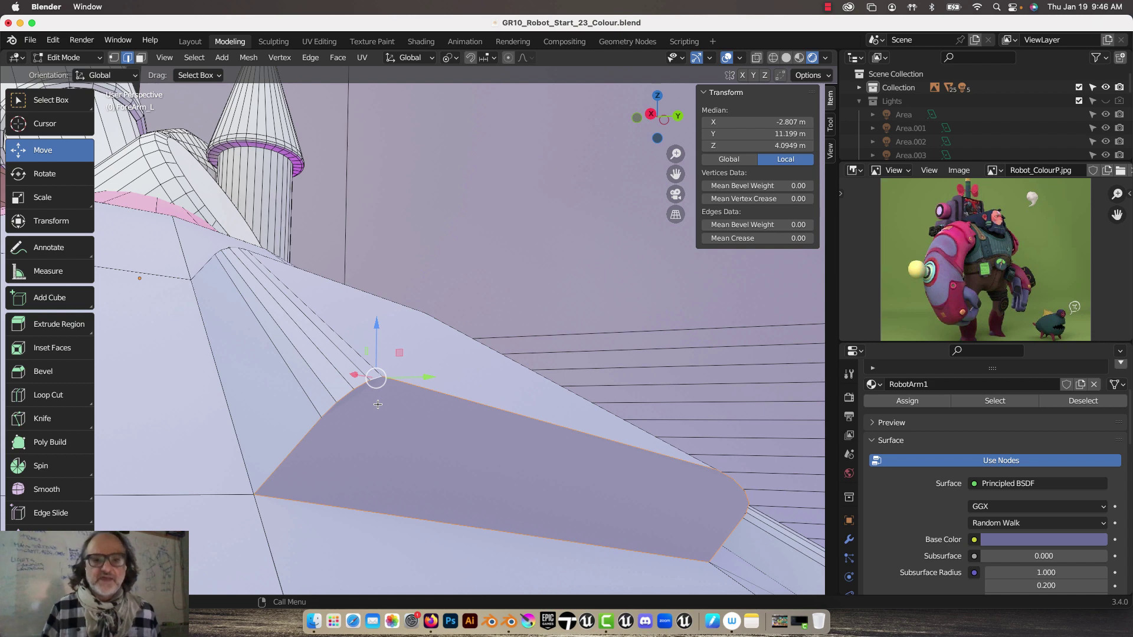
# - Inset the new face by 0.02025 m with zero depth, then deselect everything
pyautogui.press('3')
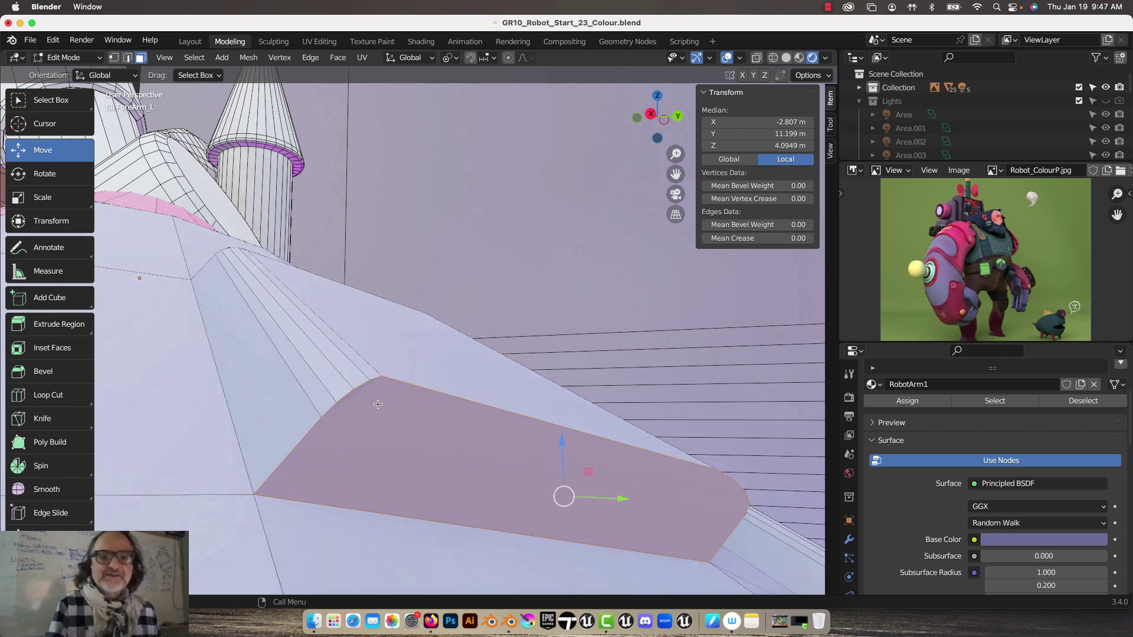
pyautogui.press('i')
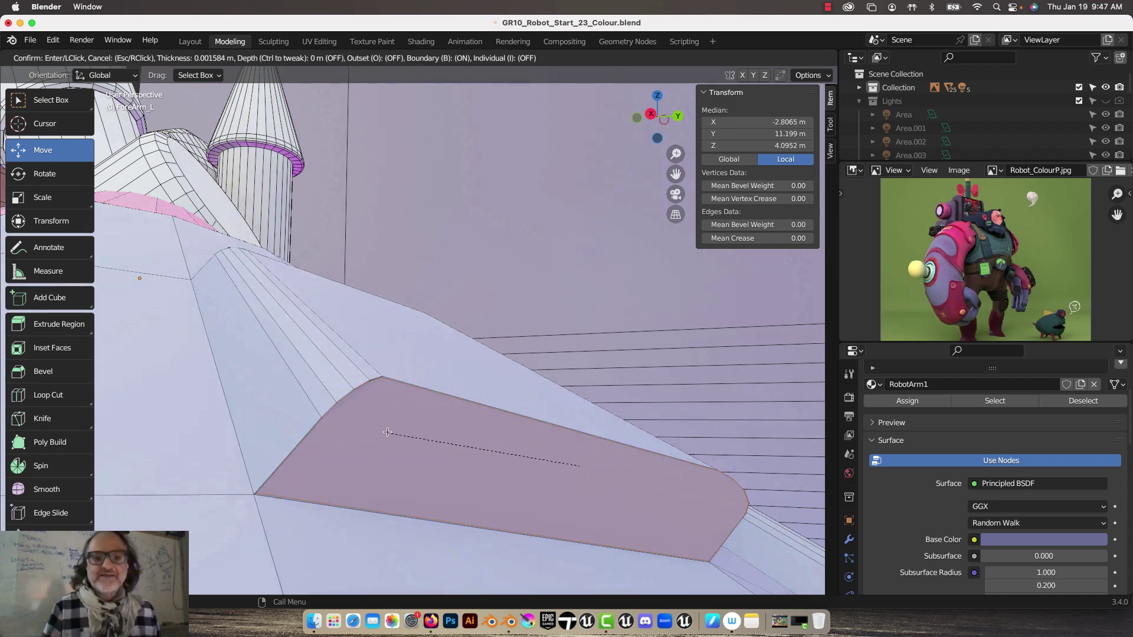
pyautogui.click(397, 405)
pyautogui.moveTo(398, 405); pyautogui.dragTo(590, 477, button='middle')
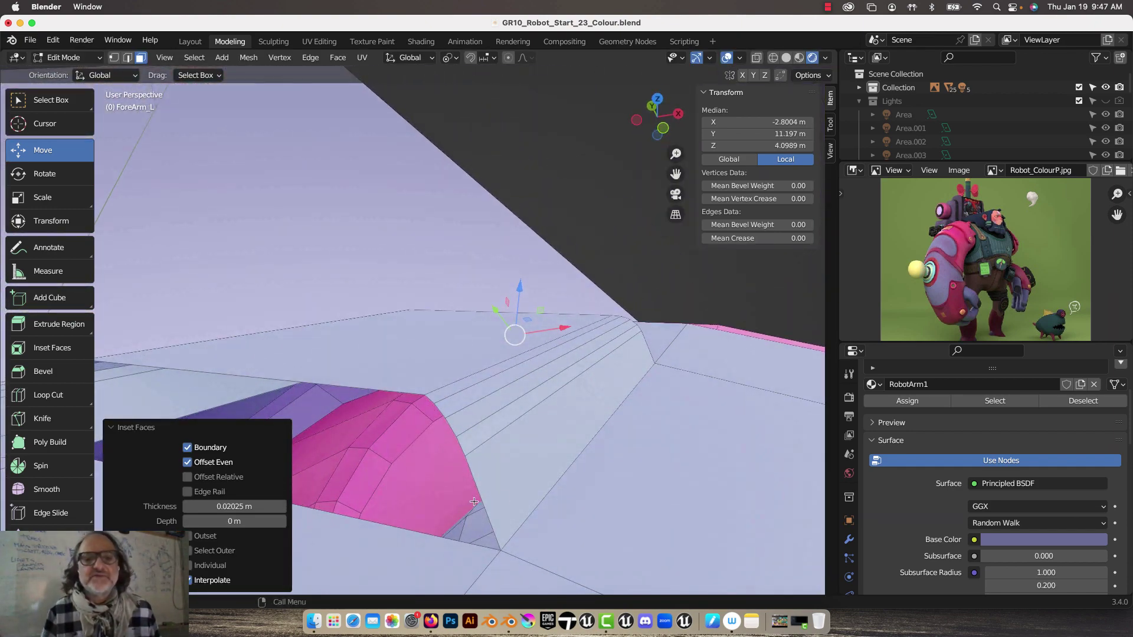
pyautogui.hotkey('alt', 'a')
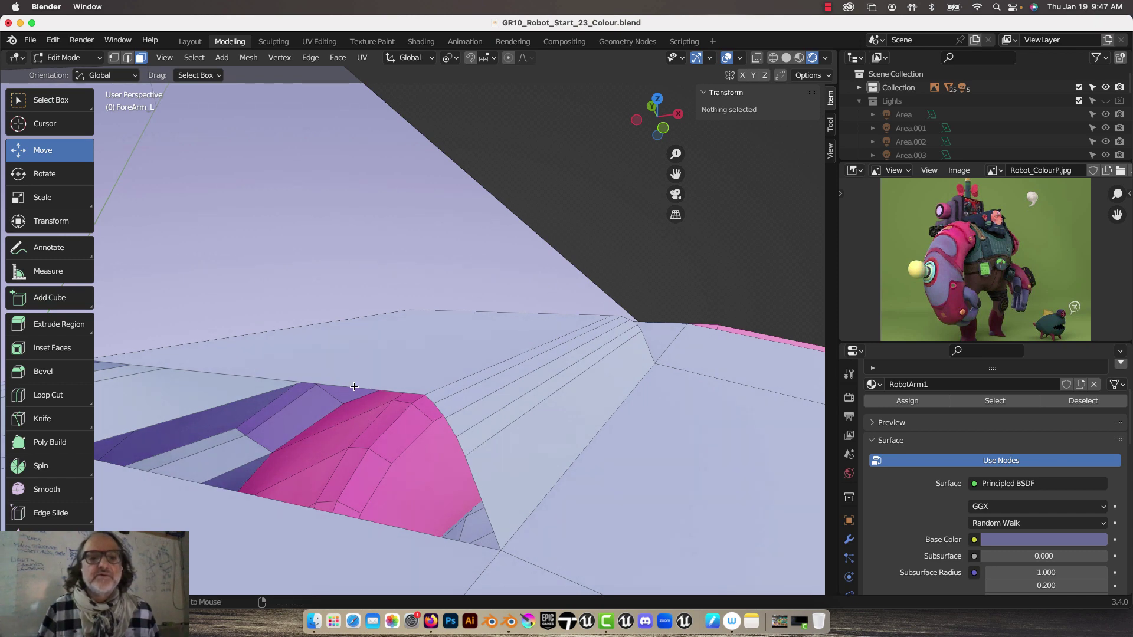
pyautogui.moveTo(354, 386); pyautogui.dragTo(293, 396, button='middle')
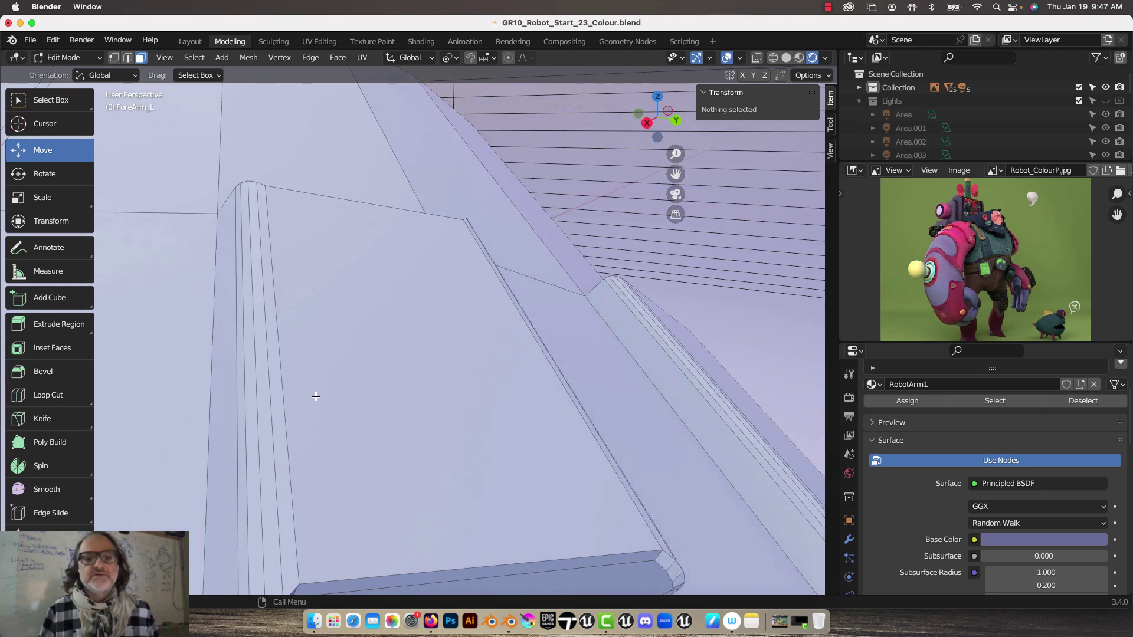
# - Assign the red RobotArm_BTN material to the button's large top face
pyautogui.click(353, 372)
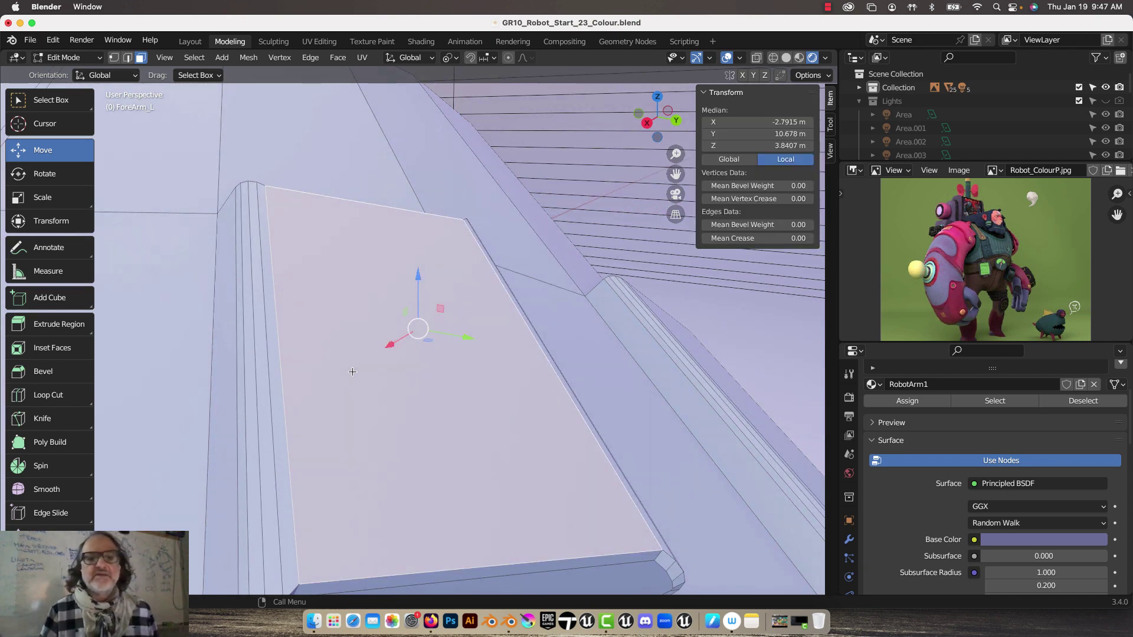
pyautogui.scroll(-3, 344, 365)
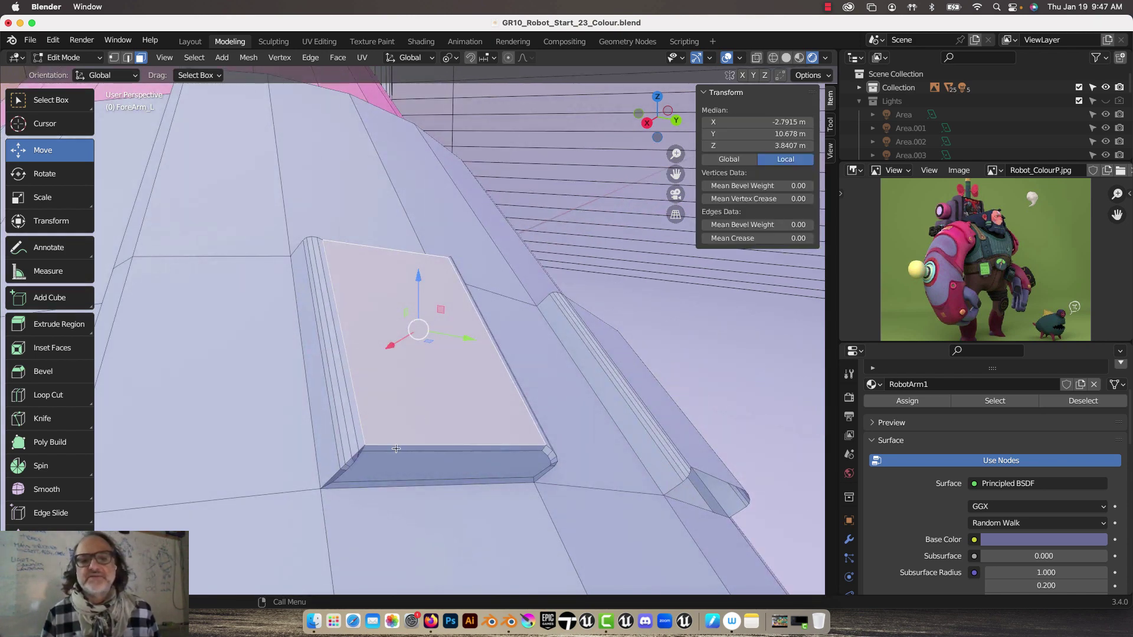
pyautogui.moveTo(992, 369); pyautogui.dragTo(916, 425)
pyautogui.click(909, 403)
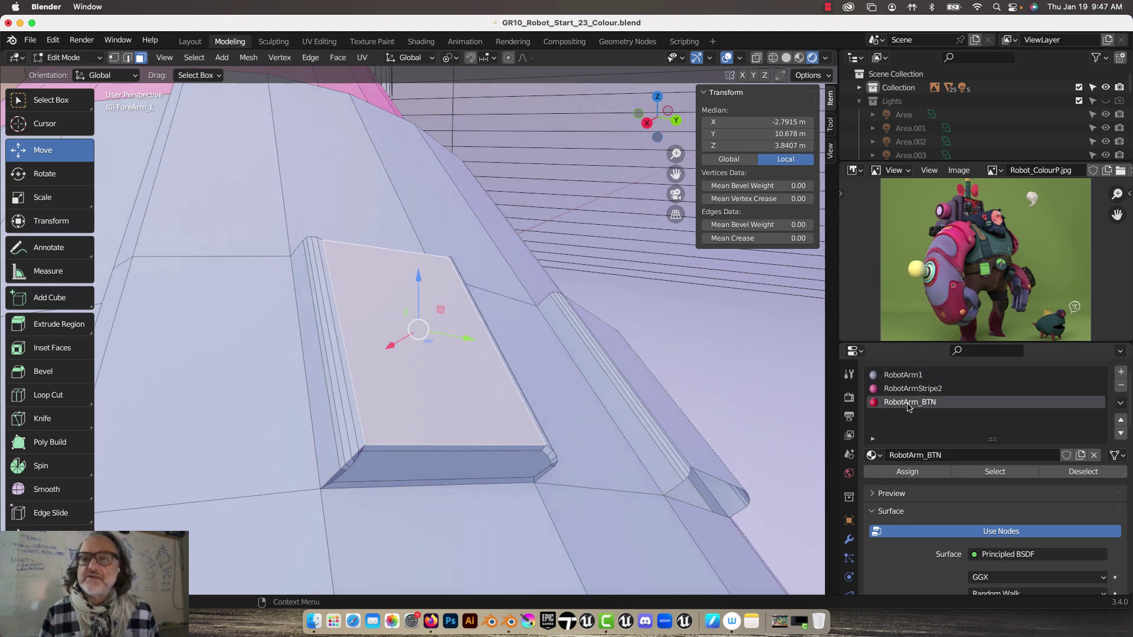
pyautogui.click(904, 471)
# - Assign RobotArm_BTN to the button's right-hand bevel face too
pyautogui.moveTo(752, 396); pyautogui.dragTo(726, 407, button='middle')
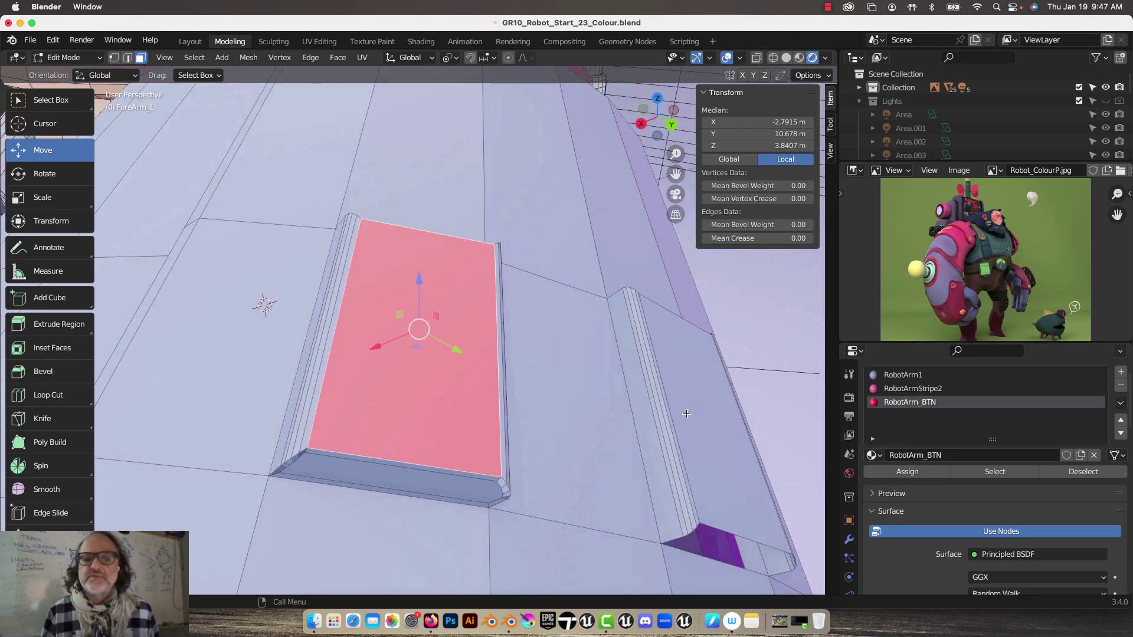
pyautogui.click(708, 413)
pyautogui.click(897, 403)
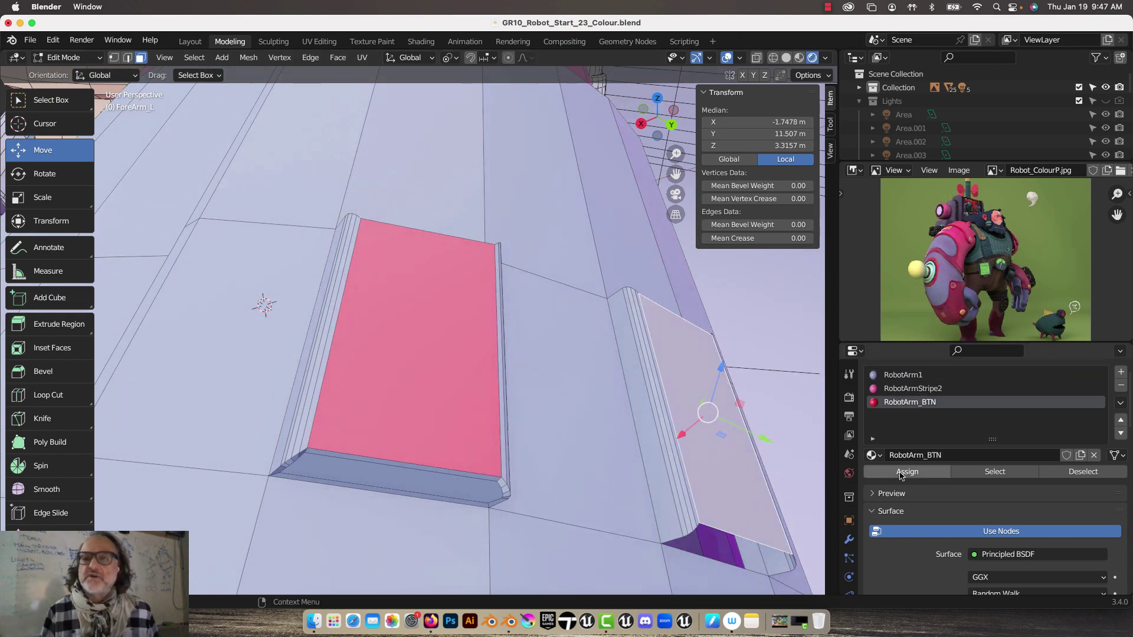
pyautogui.click(903, 472)
pyautogui.scroll(-2, 554, 402)
pyautogui.moveTo(554, 401); pyautogui.dragTo(416, 307, button='middle')
# - Fill the button's faceted end strip between its two edges into one flat face
pyautogui.scroll(2, 419, 327)
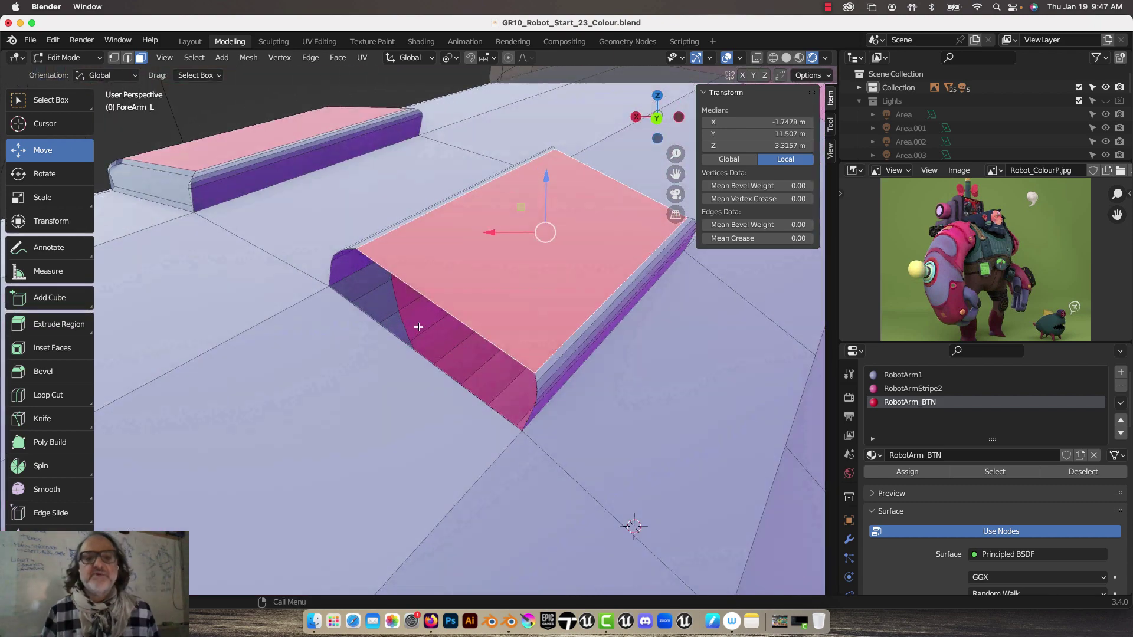
pyautogui.click(127, 57)
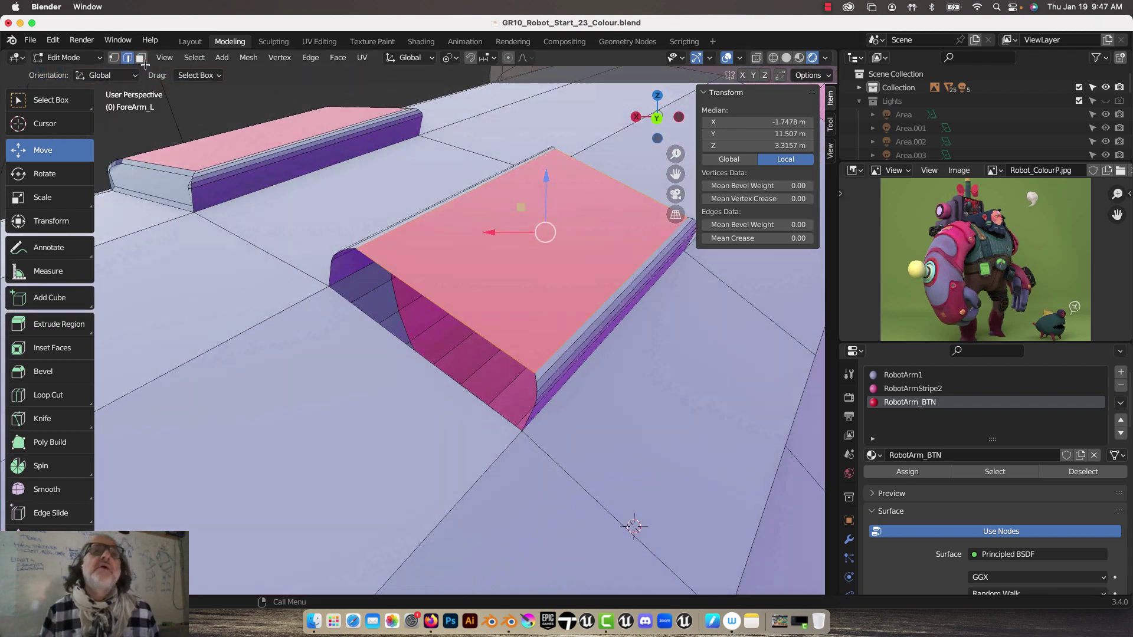
pyautogui.click(352, 251)
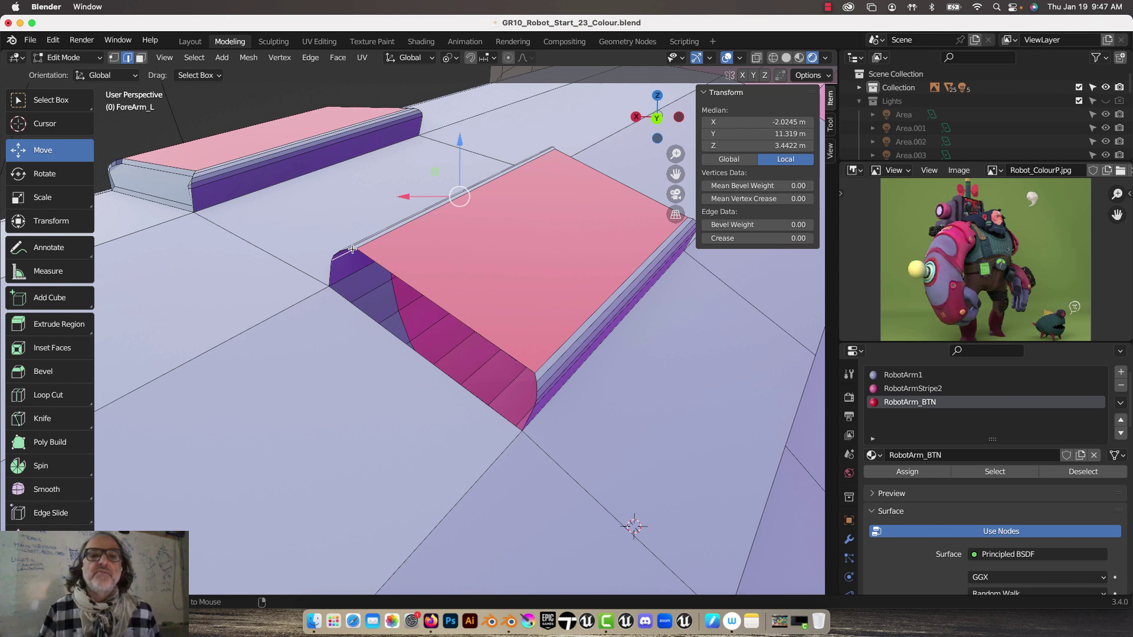
pyautogui.keyDown('shift'); pyautogui.click(504, 351); pyautogui.keyUp('shift')
pyautogui.press('f')
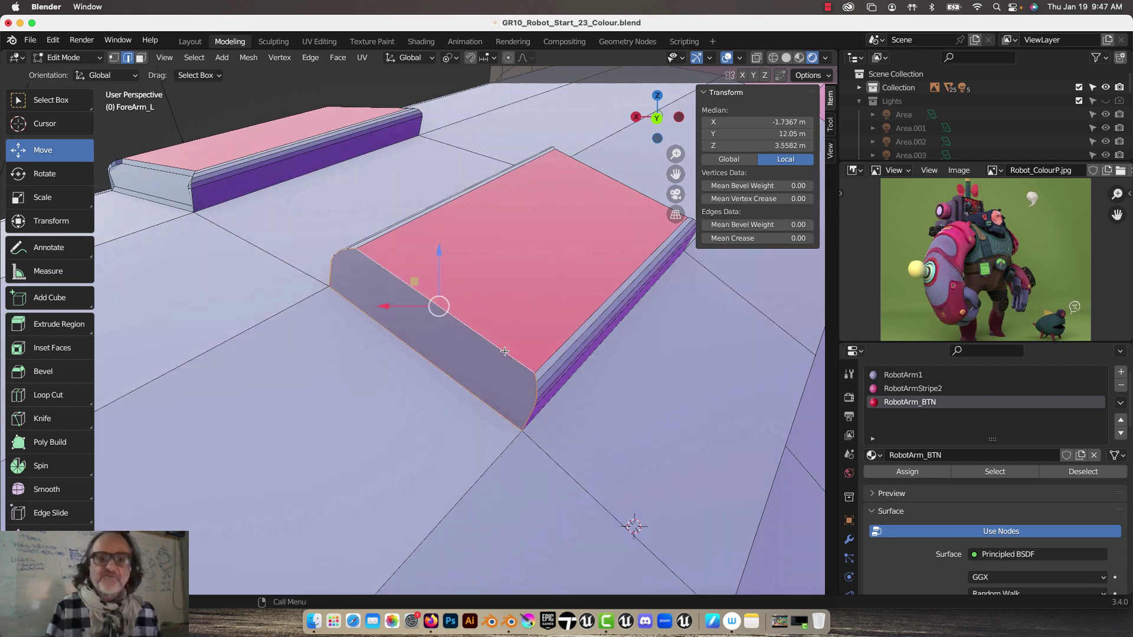
# - Inset the end face by 0.02678 m and shift it 0.001019 m along X
pyautogui.press('3')
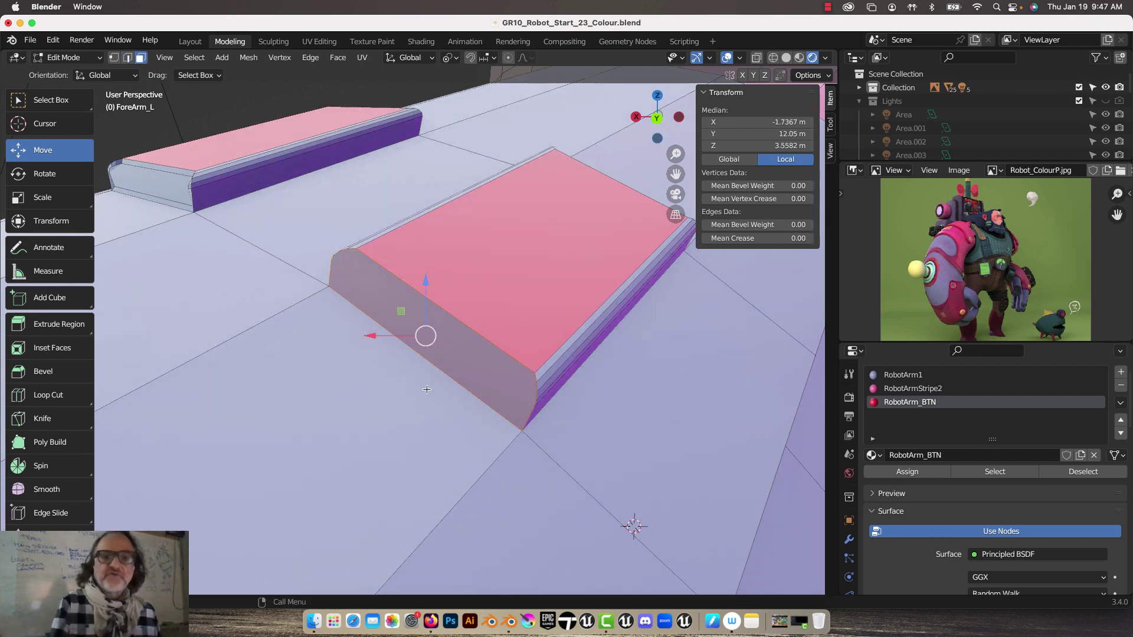
pyautogui.press('i')
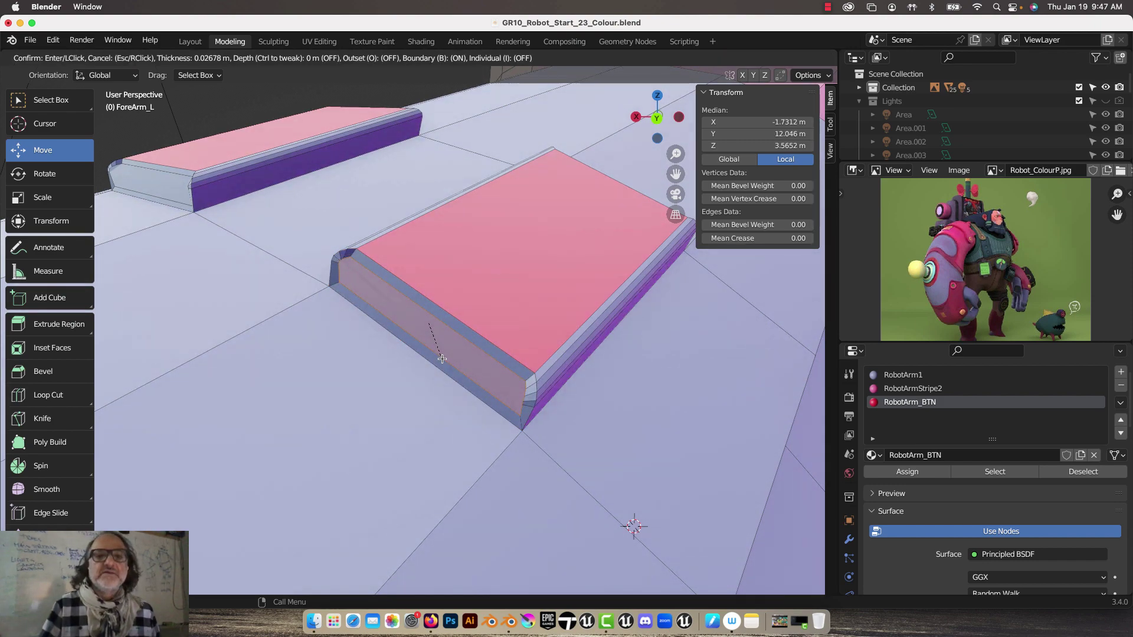
pyautogui.click(448, 355)
pyautogui.moveTo(449, 355); pyautogui.dragTo(416, 325, button='middle')
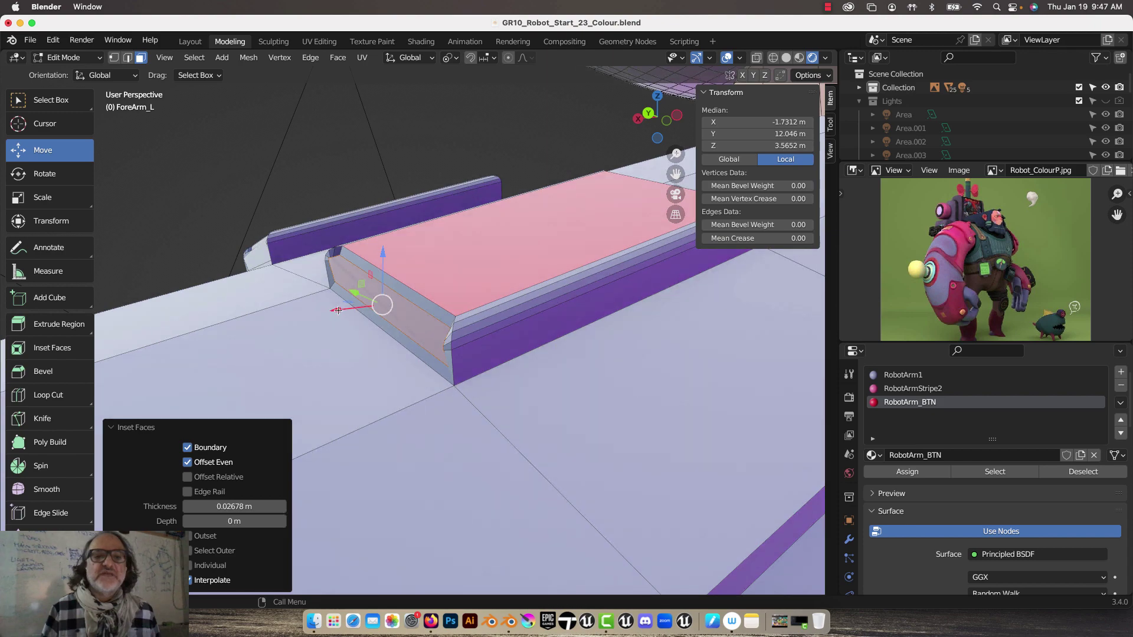
pyautogui.press('g')
pyautogui.press('x')
pyautogui.click(360, 319)
pyautogui.scroll(-3, 360, 318)
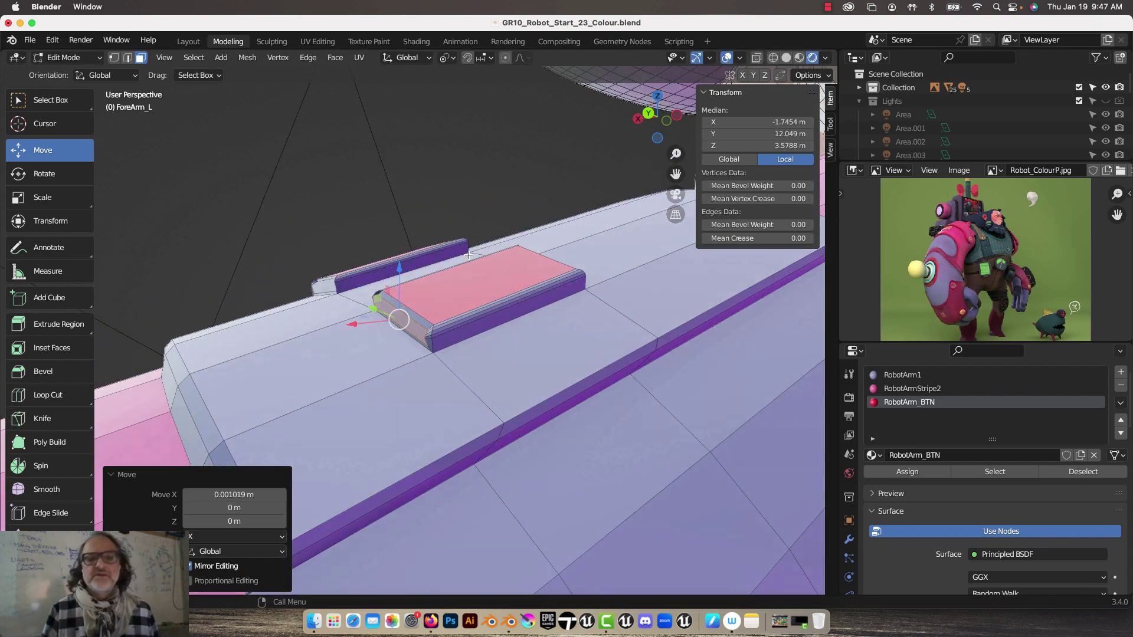
pyautogui.moveTo(360, 318); pyautogui.dragTo(569, 288, button='middle')
pyautogui.scroll(-6, 569, 288)
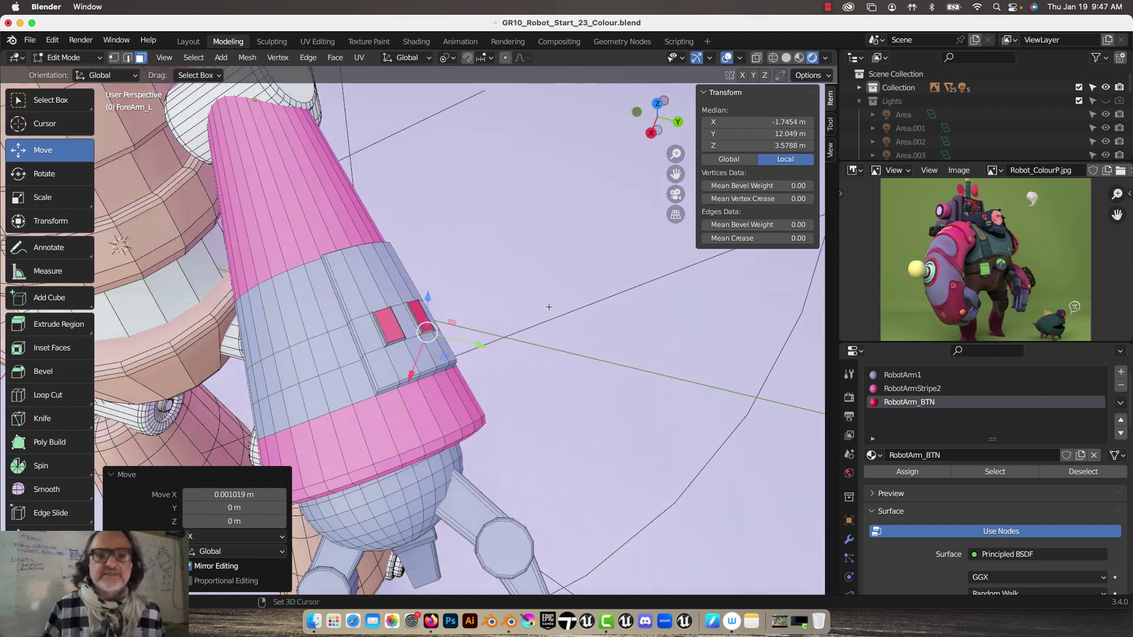
pyautogui.moveTo(549, 311); pyautogui.dragTo(696, 267, button='middle')
# - Return ForeArm_L to Object Mode and view the whole robot through the scene camera
pyautogui.press('Tab')
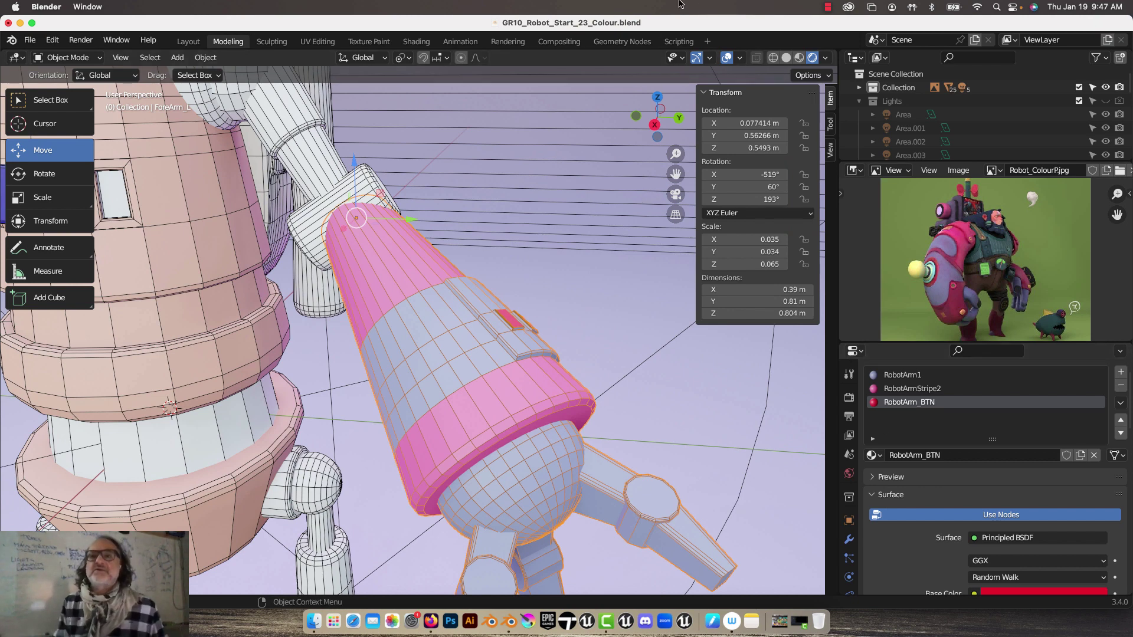
pyautogui.click(828, 7)
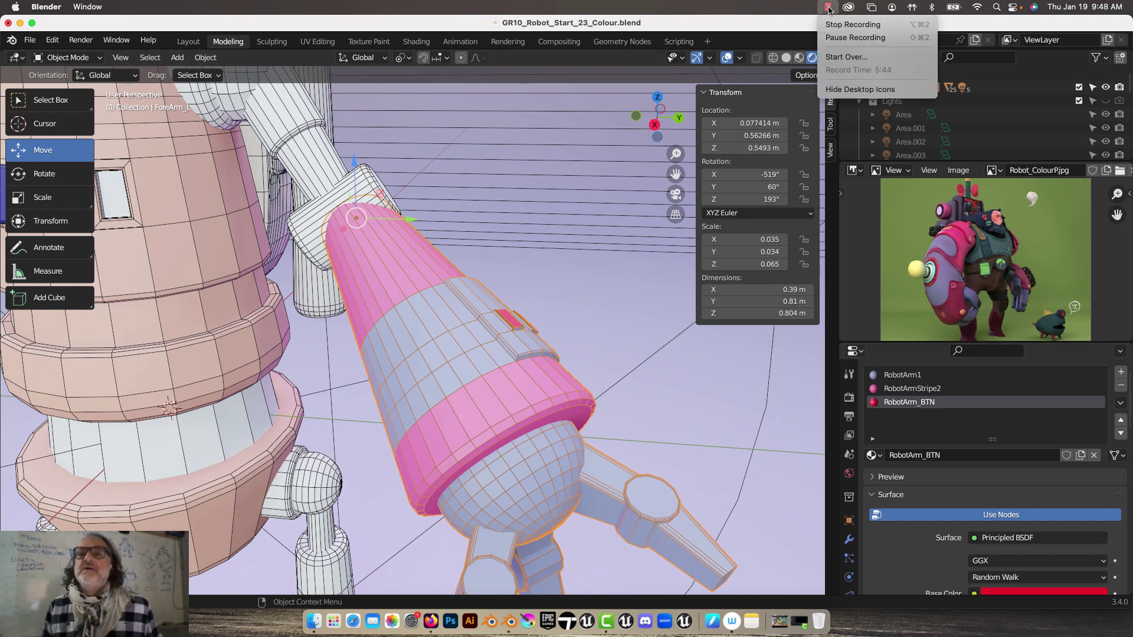
pyautogui.press('Escape')
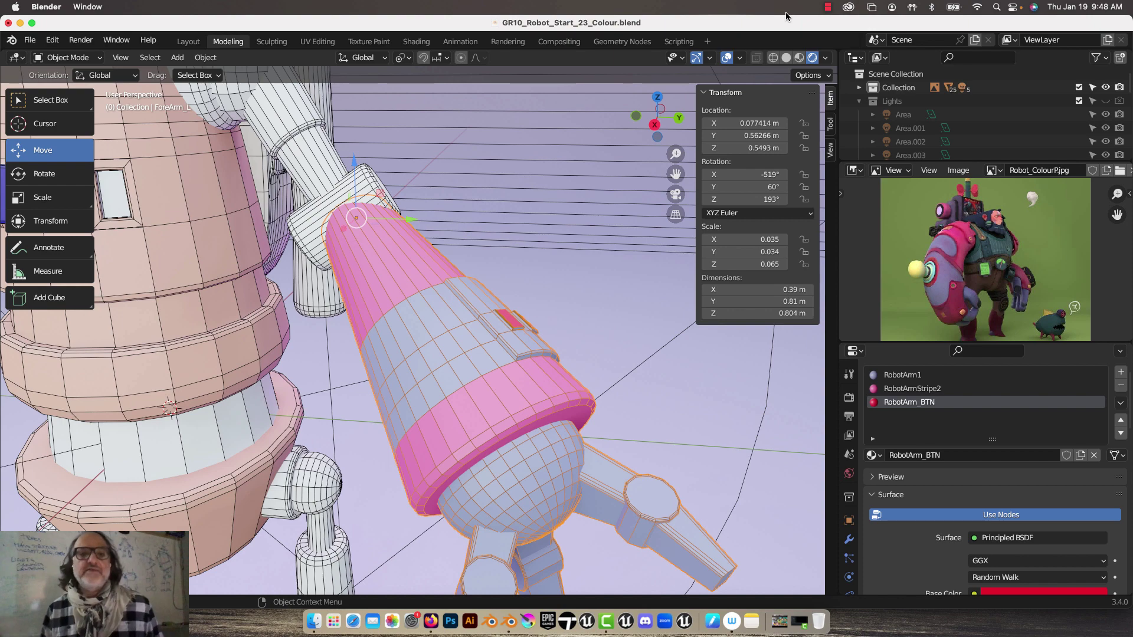
pyautogui.scroll(-3, 654, 219)
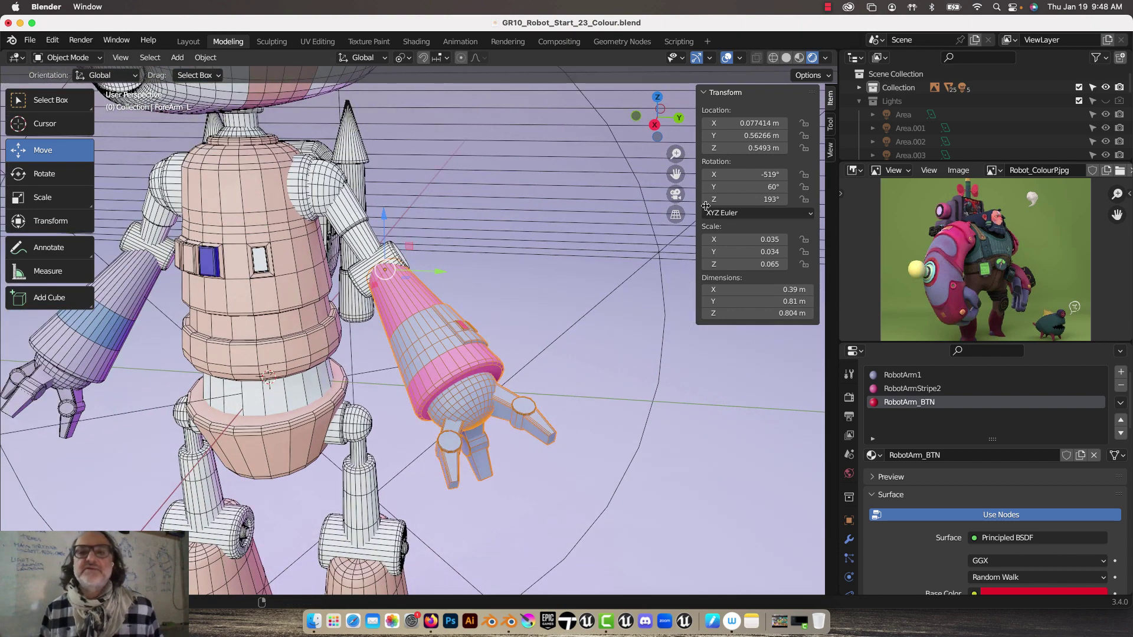
pyautogui.scroll(-1, 676, 195)
pyautogui.click(676, 195)
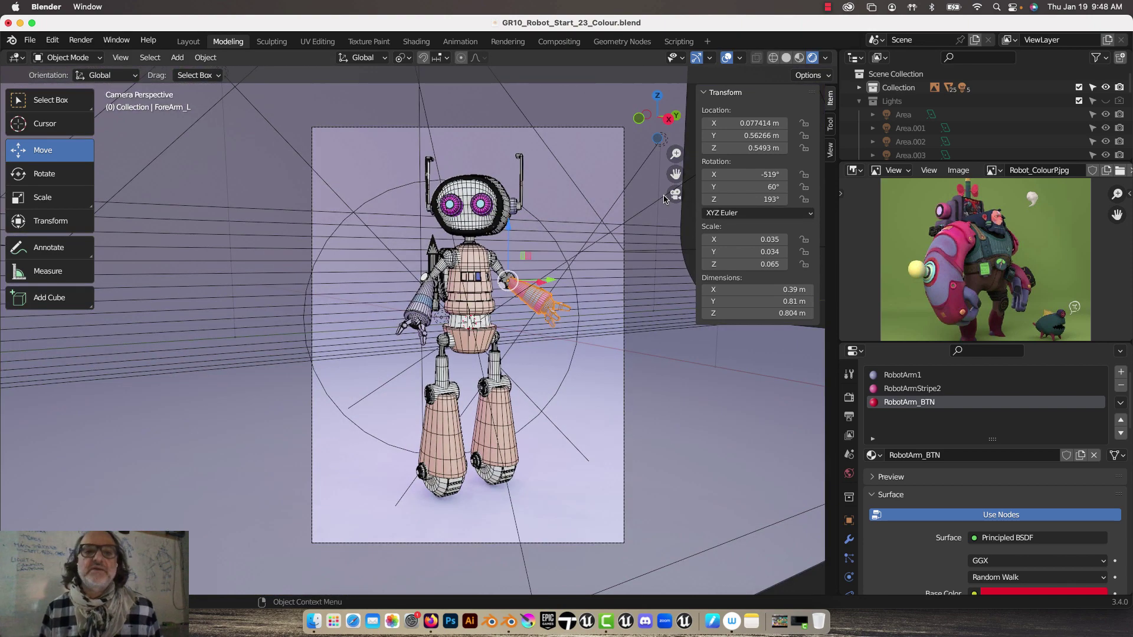
pyautogui.click(80, 40)
# - Render the final image of the robot with its pink-striped forearm and red button
pyautogui.click(75, 53)
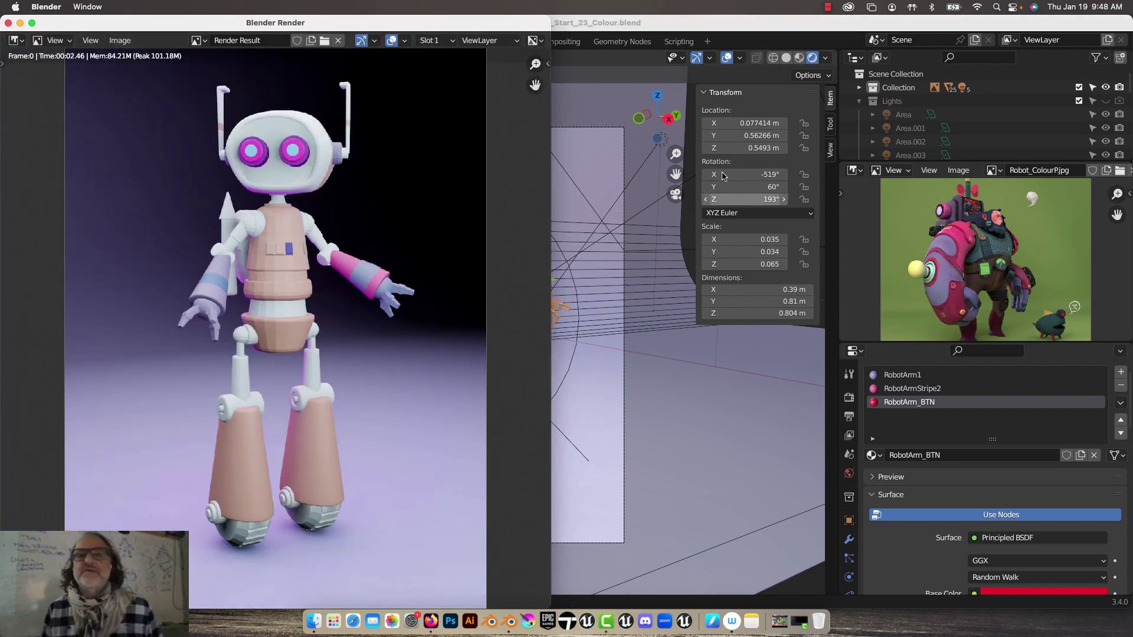
pyautogui.click(830, 8)
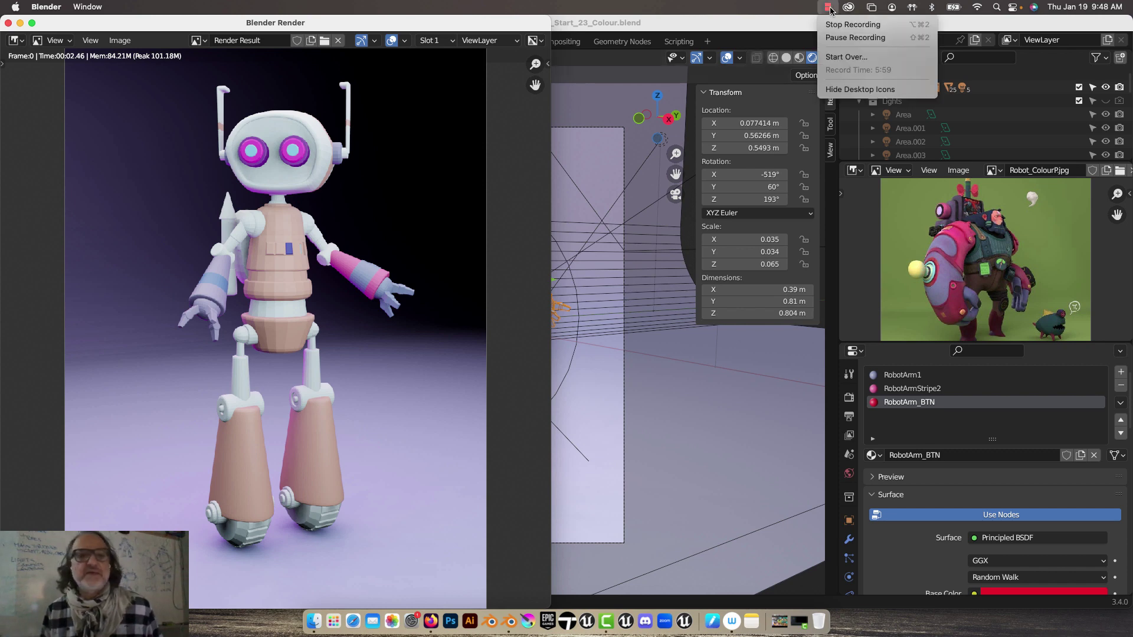